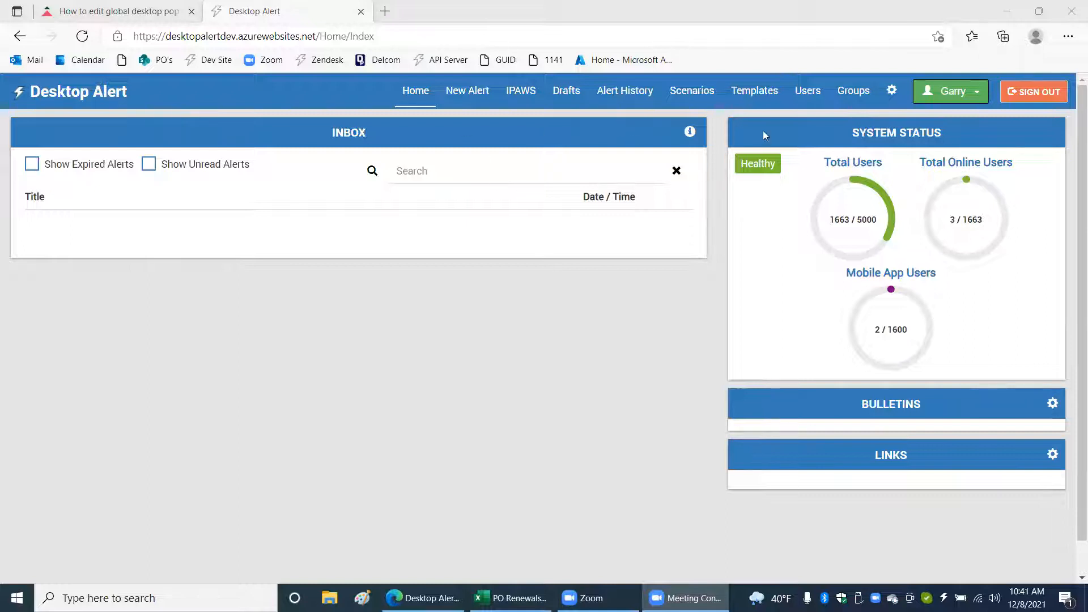
Open the Desktop Popup settings from the internal feature licenses in the administration area.
click(893, 94)
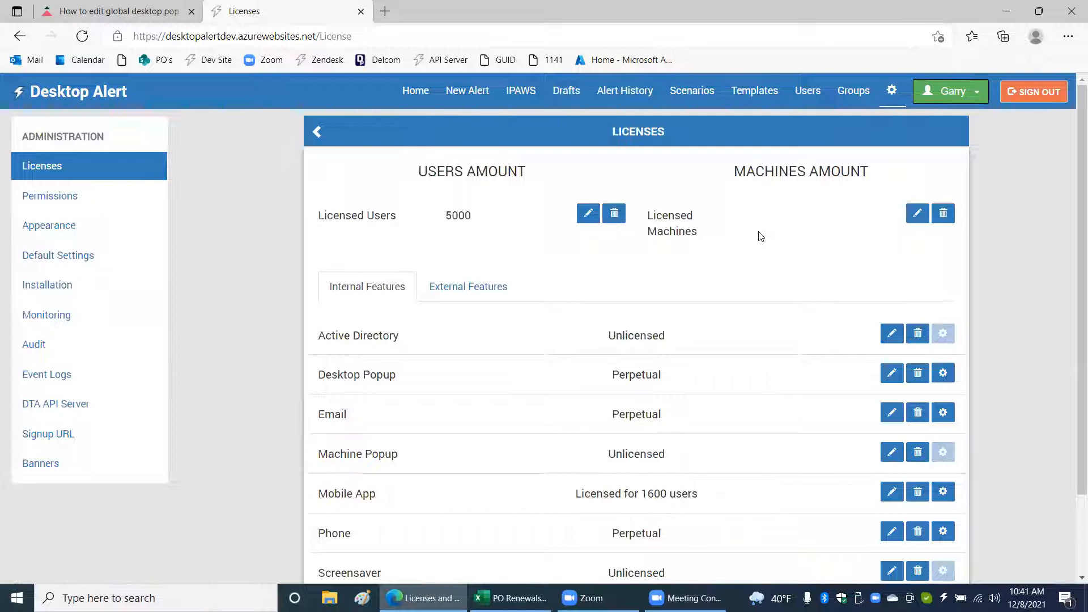
scroll(760, 236, down, 2)
scroll(464, 274, up, 2)
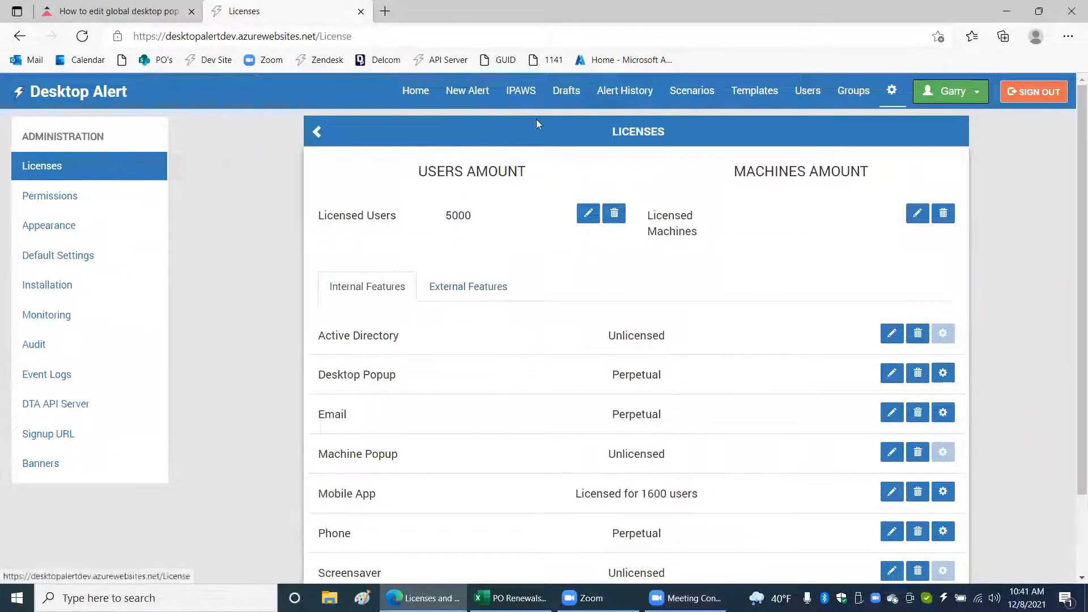
scroll(517, 261, down, 2)
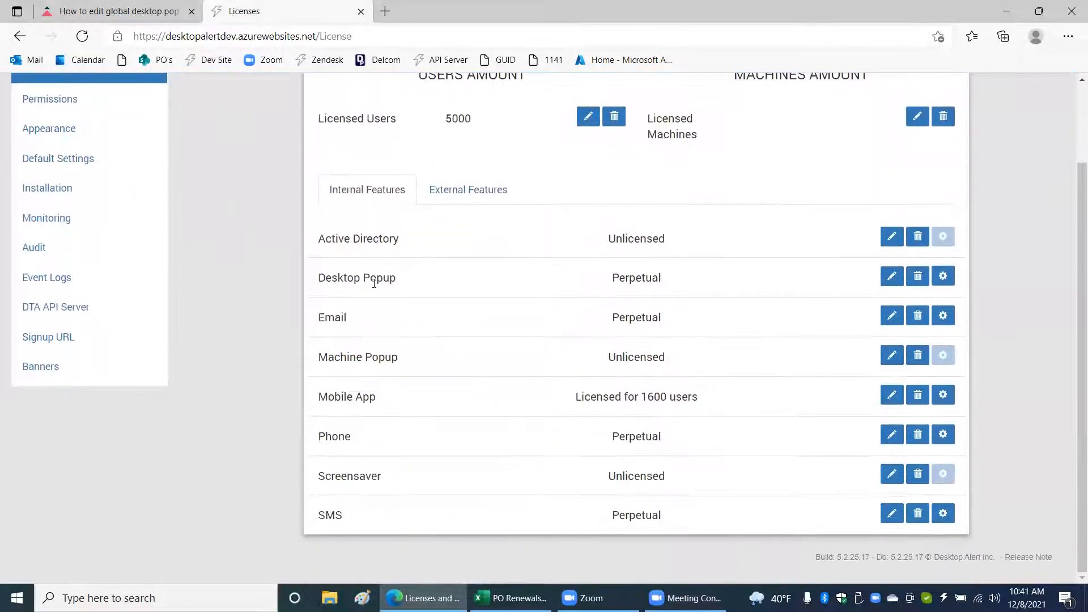
click(944, 278)
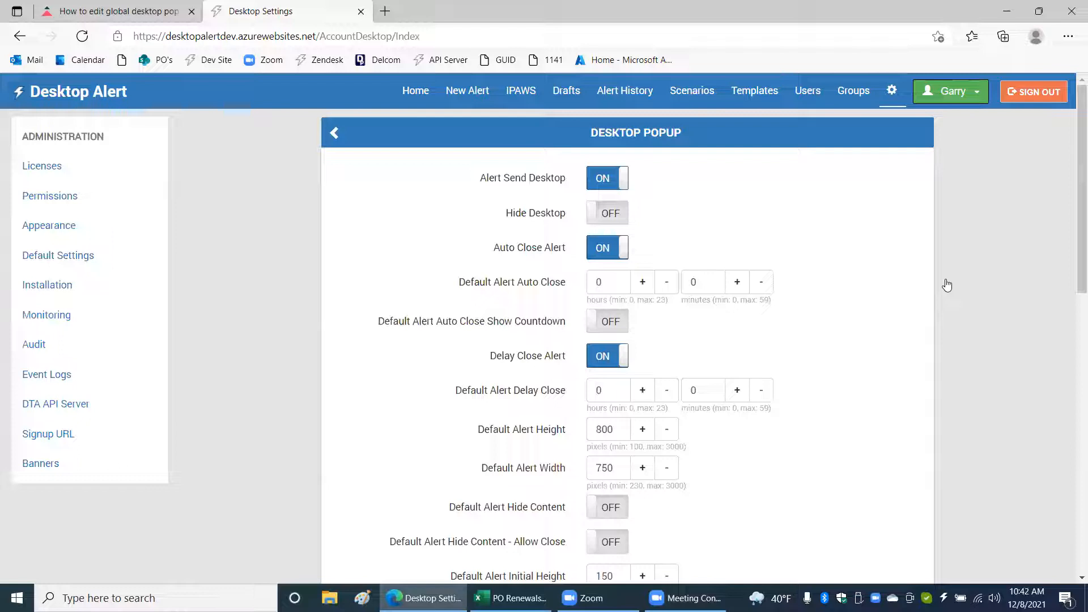
Review the global Desktop Popup defaults, from the auto-close and size options down to the minimum alert width.
scroll(946, 280, down, 3)
scroll(943, 279, down, 10)
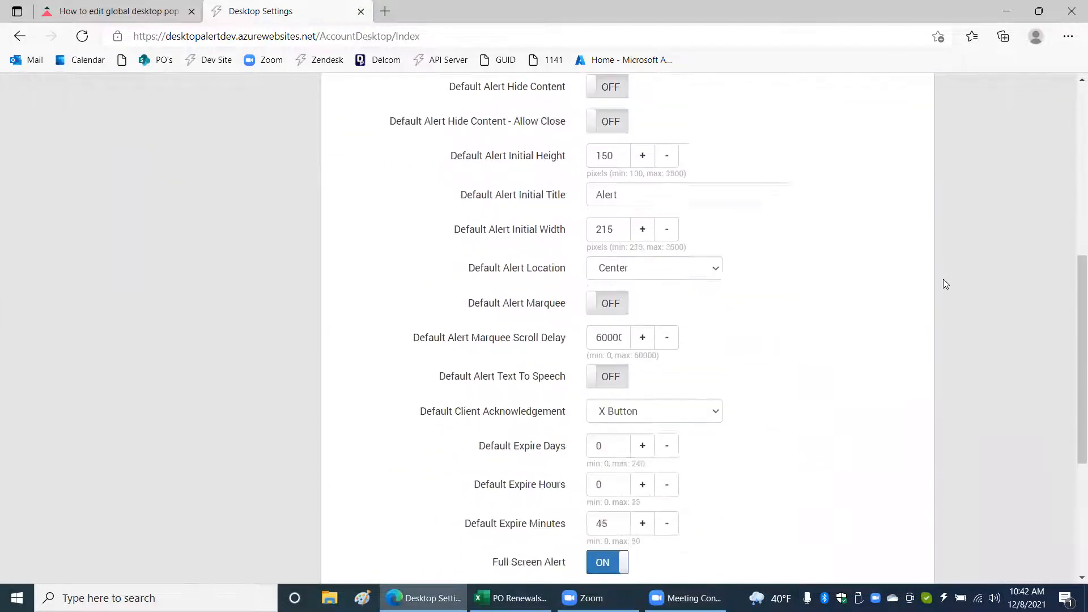
scroll(943, 279, up, 6)
scroll(943, 279, up, 3)
scroll(943, 279, down, 6)
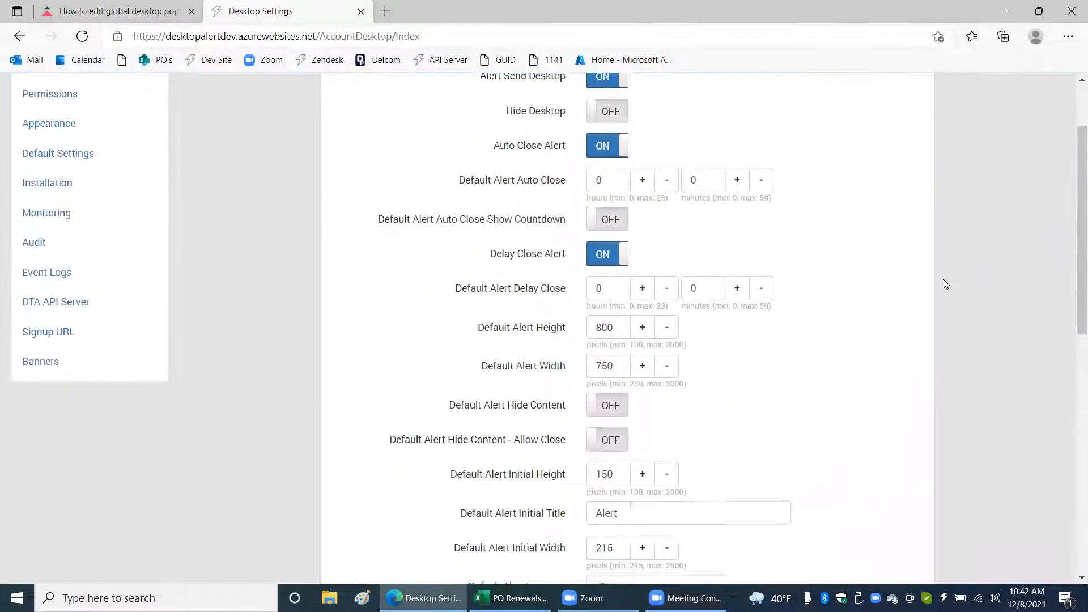
scroll(944, 281, down, 3)
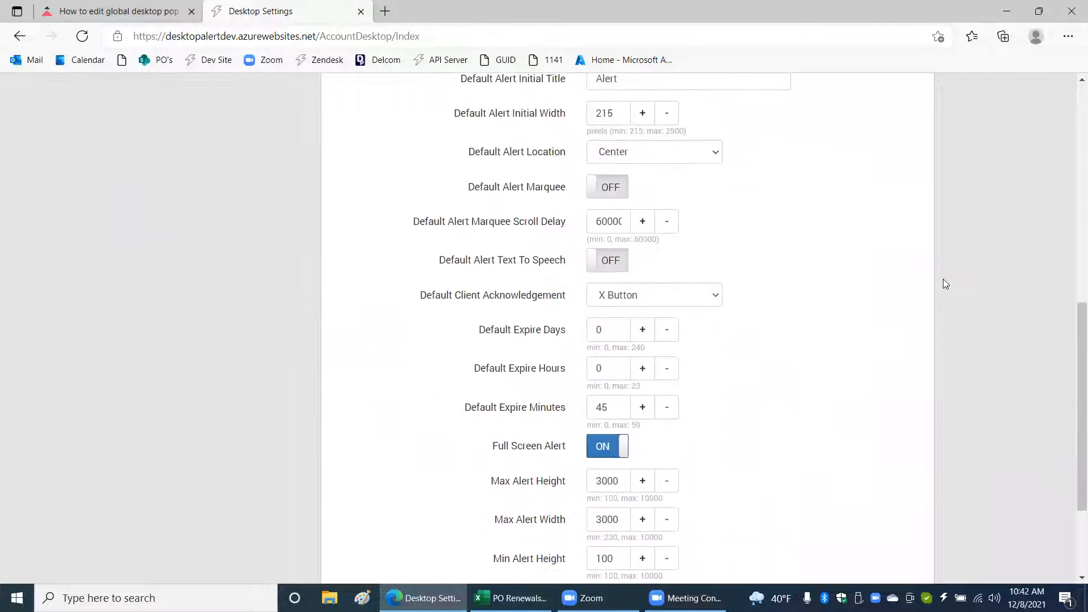
scroll(944, 280, down, 3)
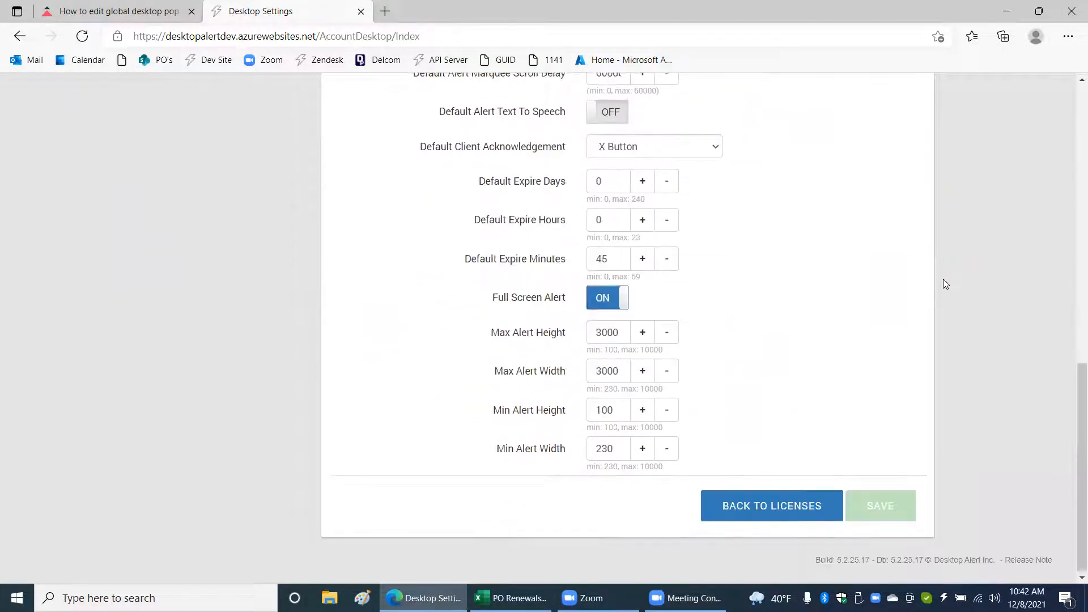
scroll(944, 280, up, 9)
scroll(944, 281, down, 1)
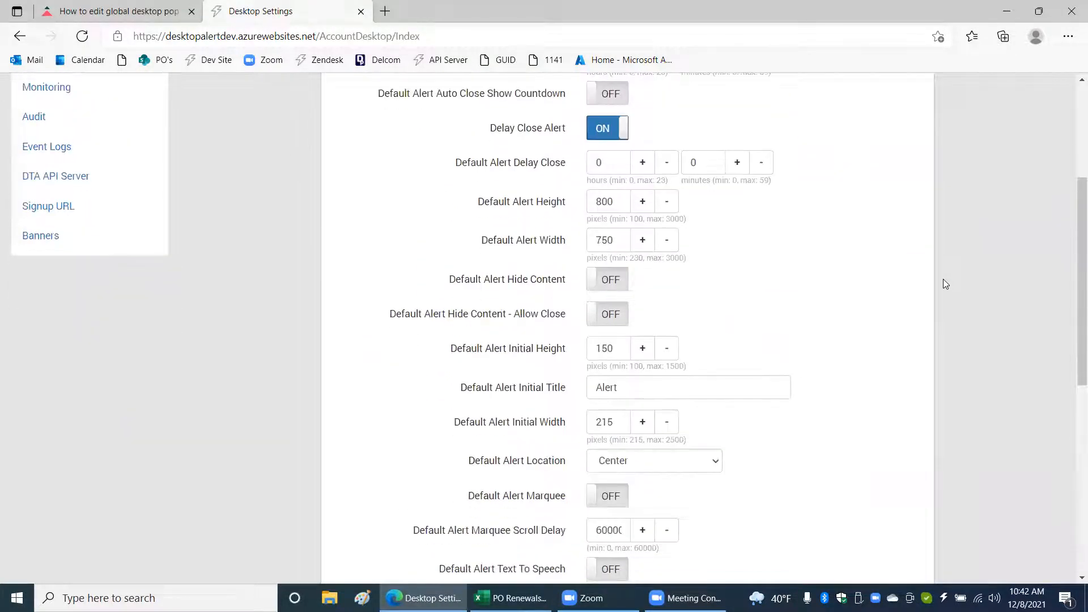
scroll(943, 281, down, 5)
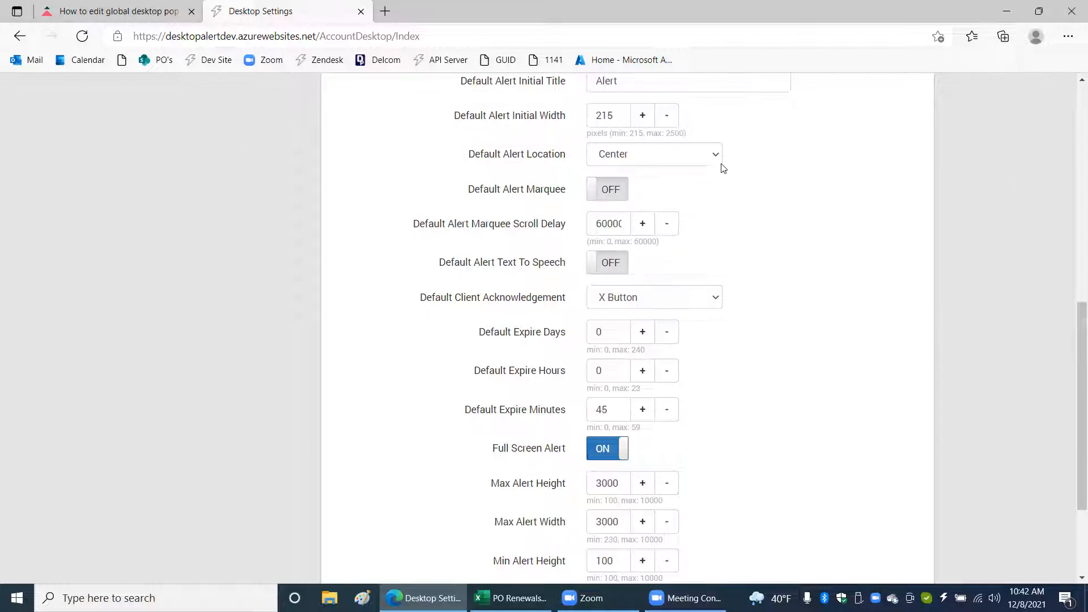
Turn on Default Alert Marquee in the Desktop Popup settings and save the change.
click(610, 192)
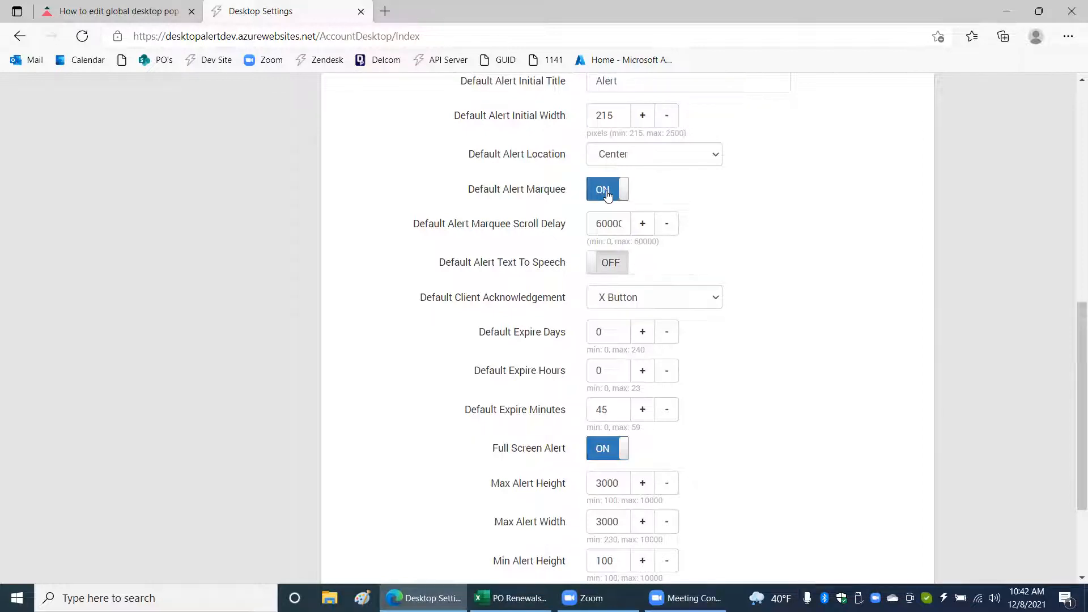
scroll(838, 303, down, 3)
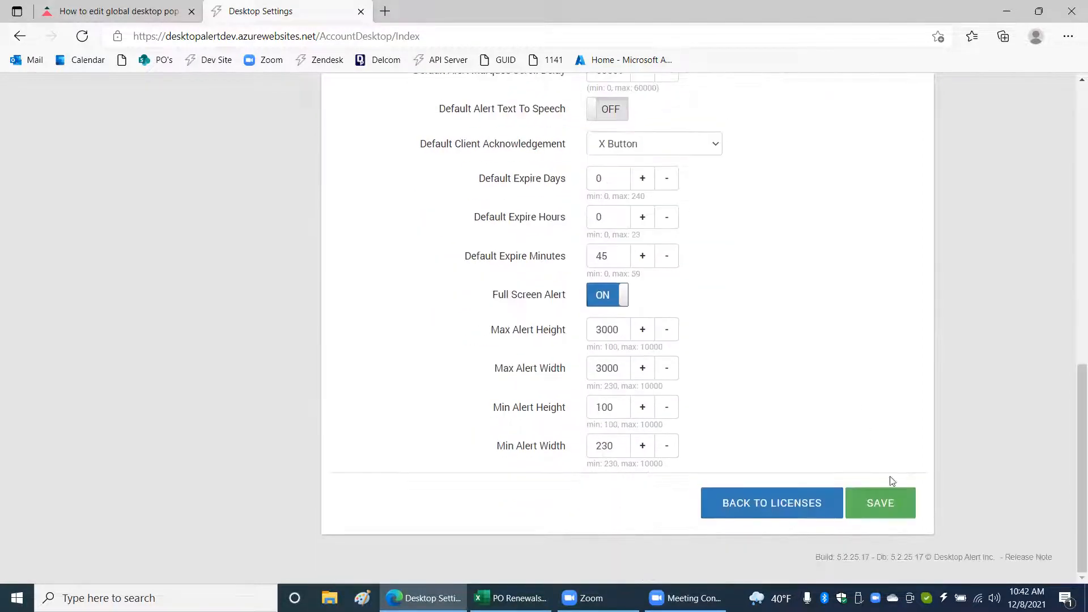
click(877, 501)
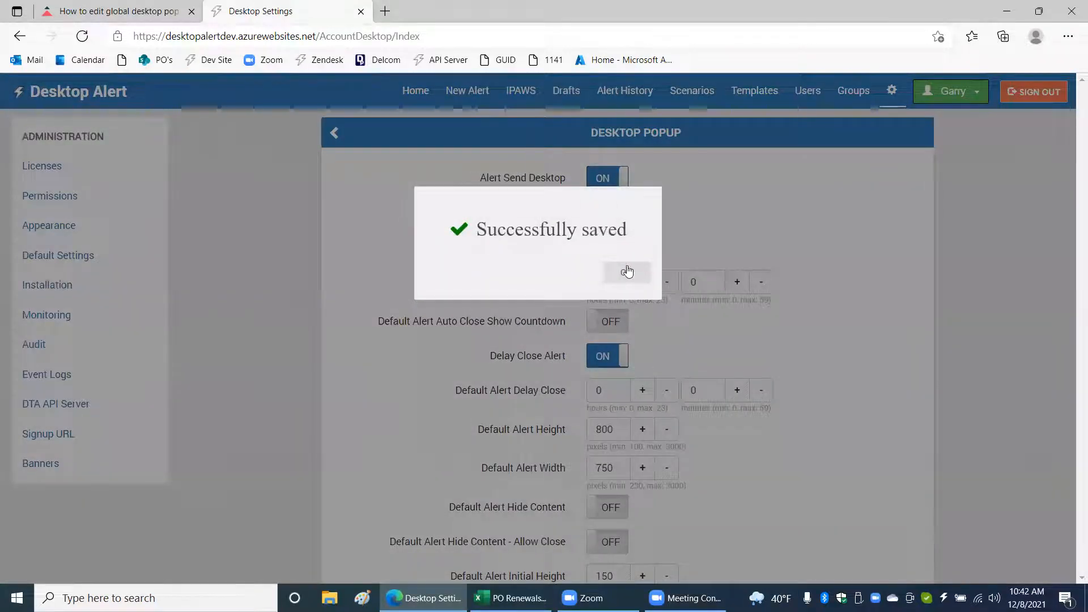
click(633, 275)
Start a new alert, expand its Desktop options, and switch the Marquee option off and back on.
click(460, 97)
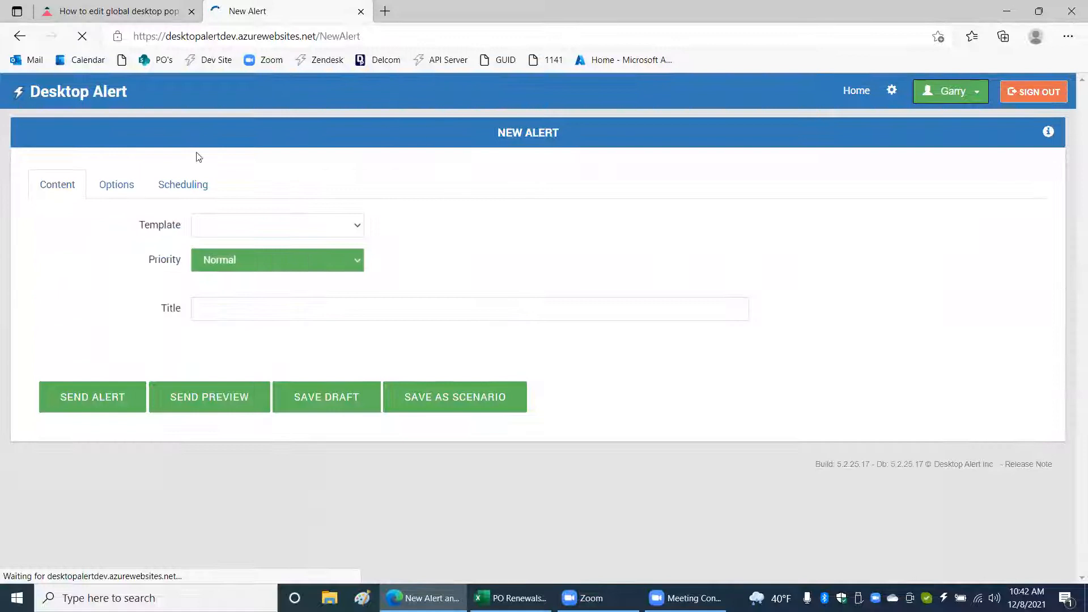
click(123, 186)
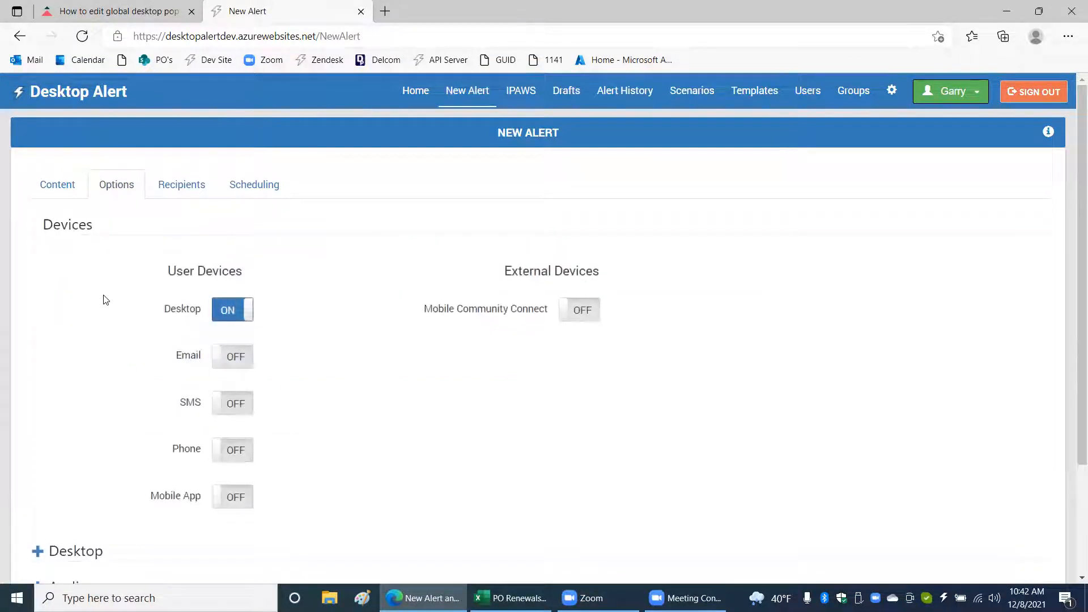
click(38, 558)
scroll(286, 352, down, 8)
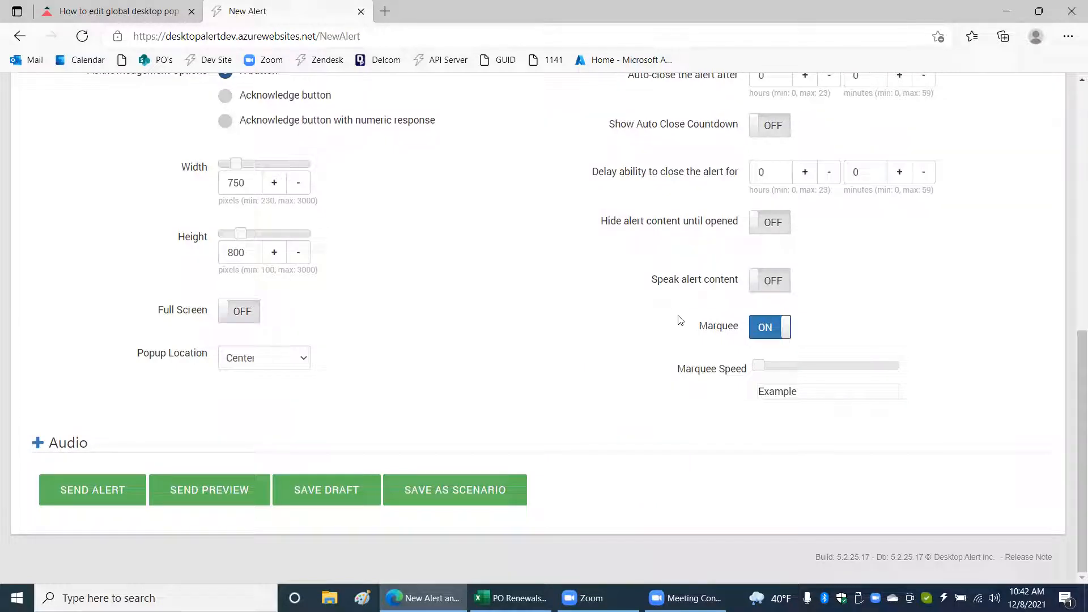
click(776, 332)
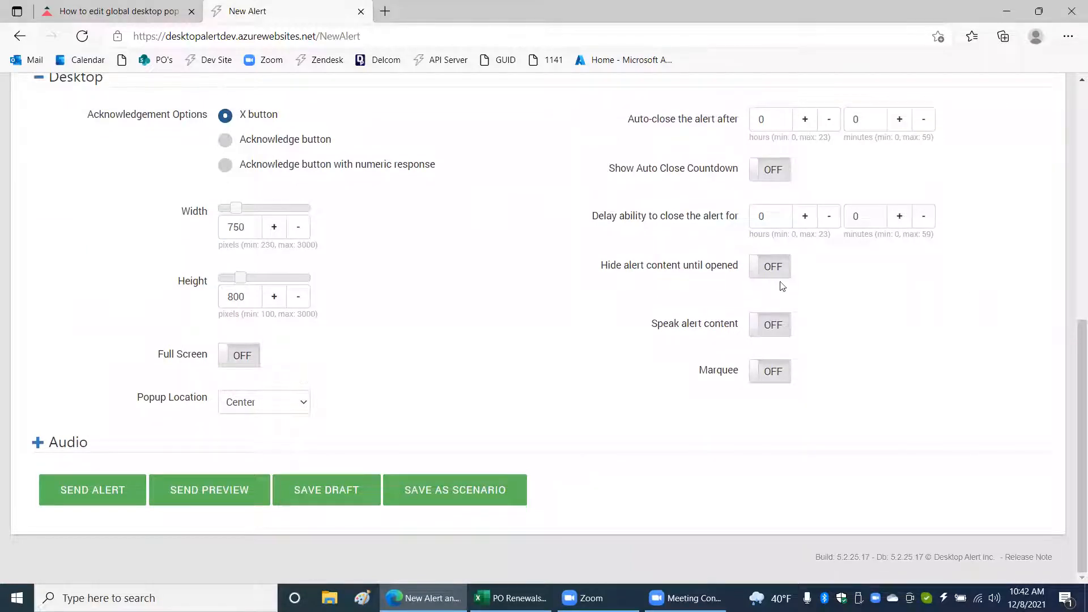
click(781, 377)
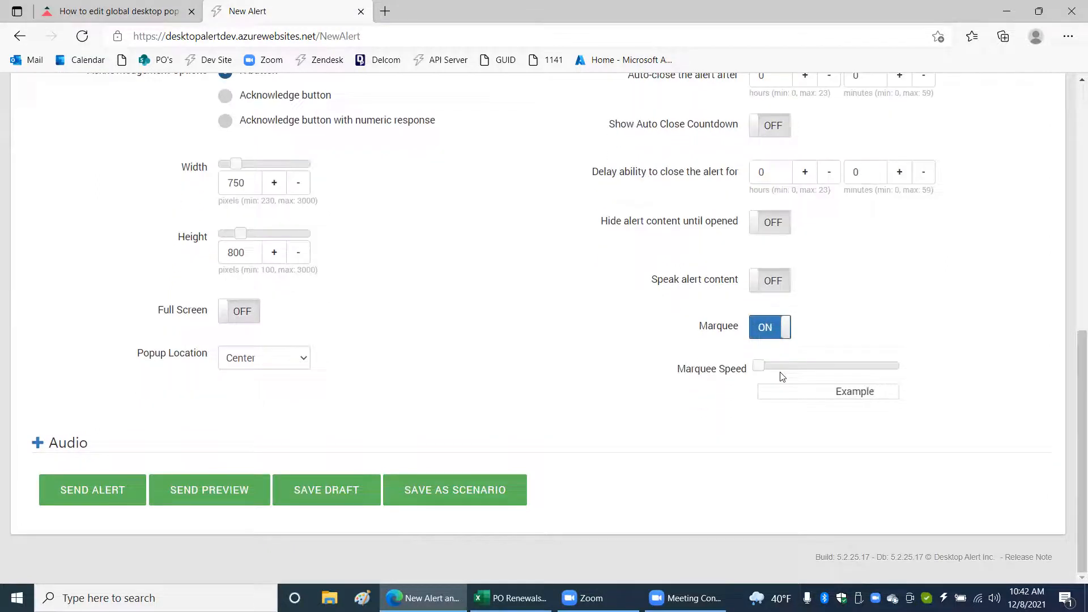
Set the new alert's popup width to 3000 and height to 275 pixels, with Top Right as its popup location.
drag(237, 164, 310, 165)
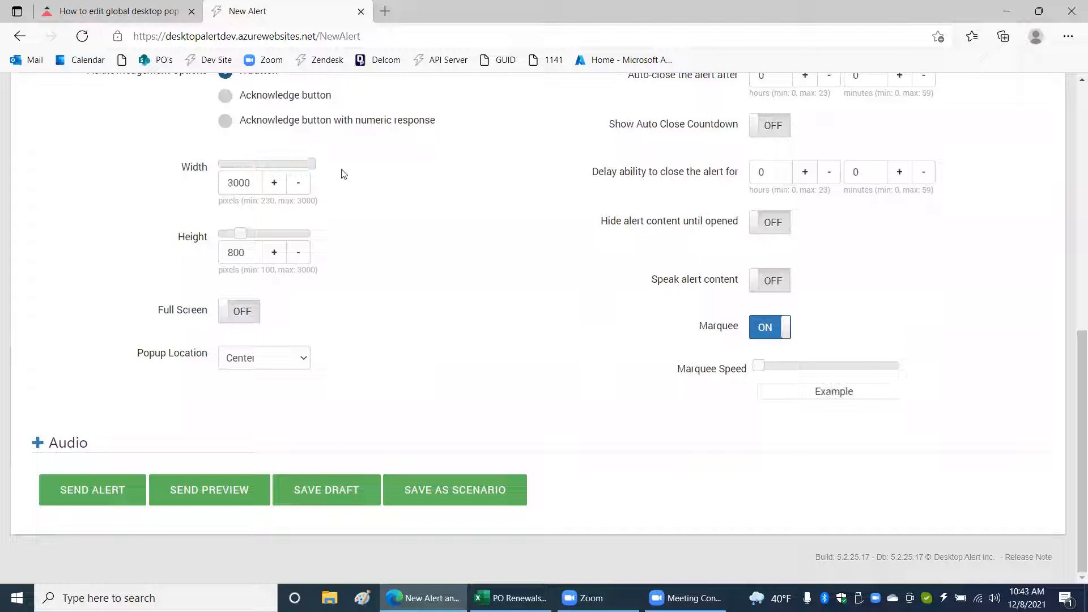
drag(241, 234, 229, 236)
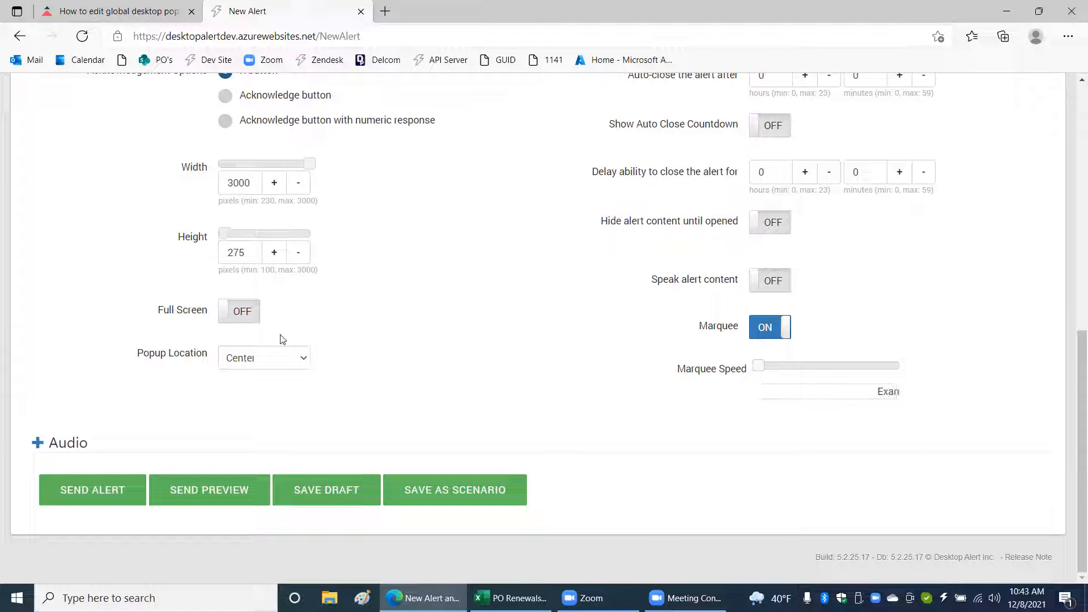
click(292, 363)
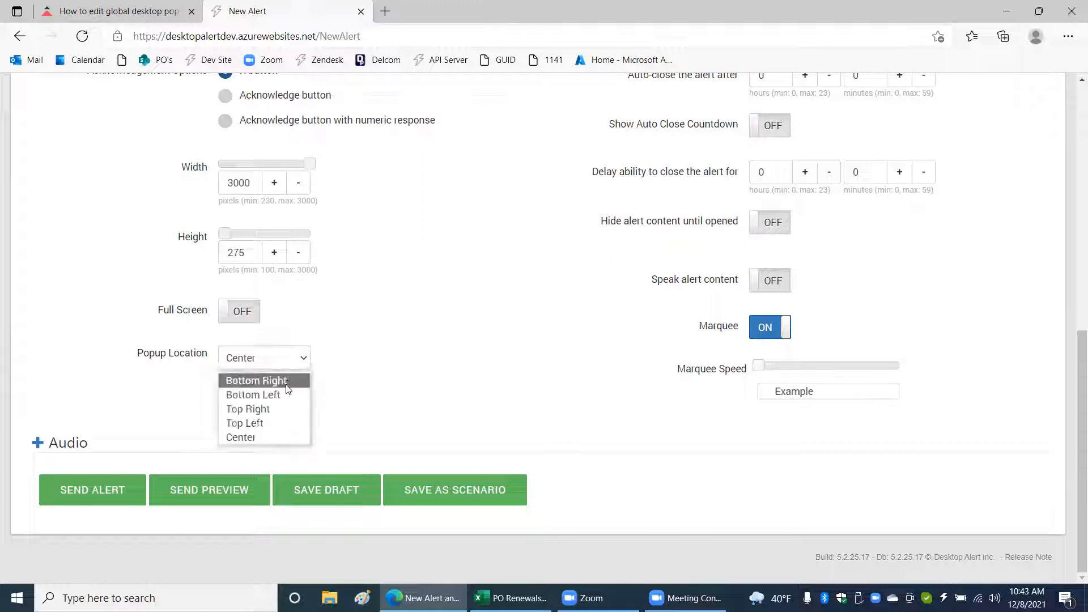
click(286, 409)
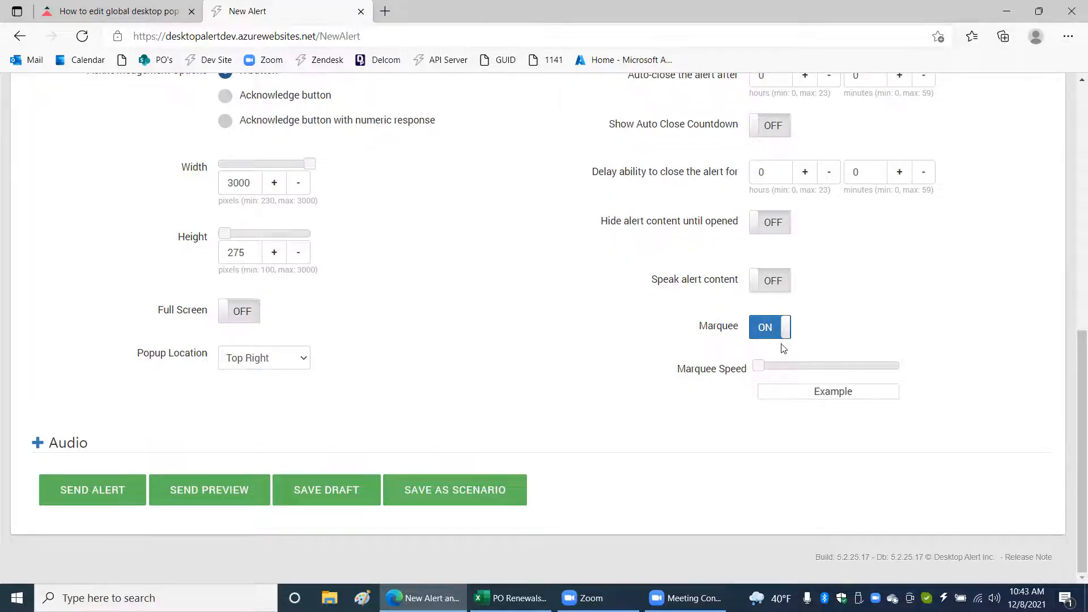
Leave the new alert and reopen the global Desktop Popup settings from the license list.
scroll(948, 274, up, 9)
scroll(896, 198, down, 9)
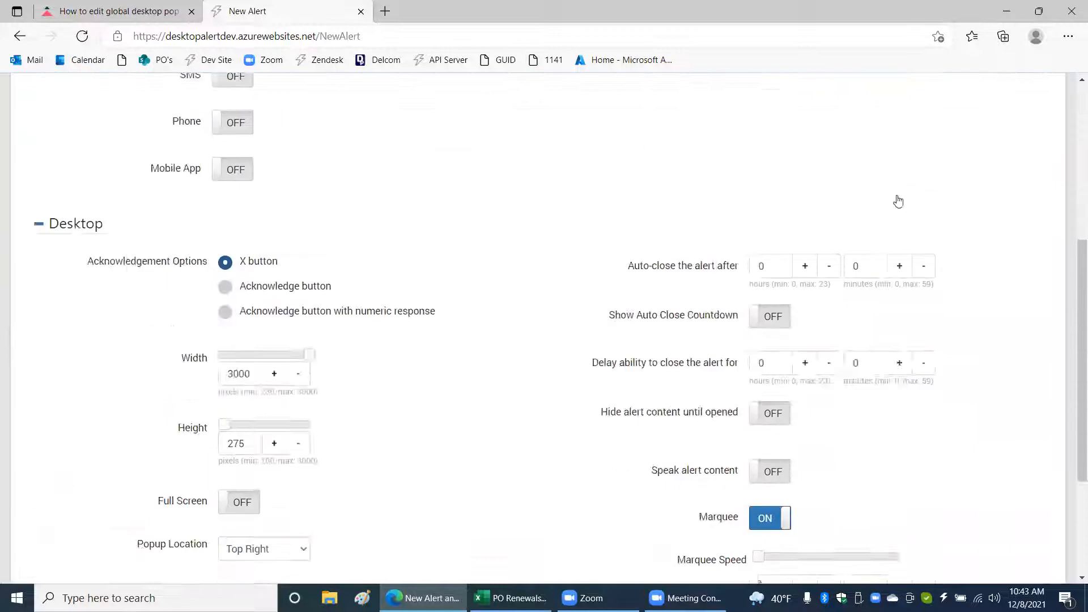
scroll(890, 187, up, 10)
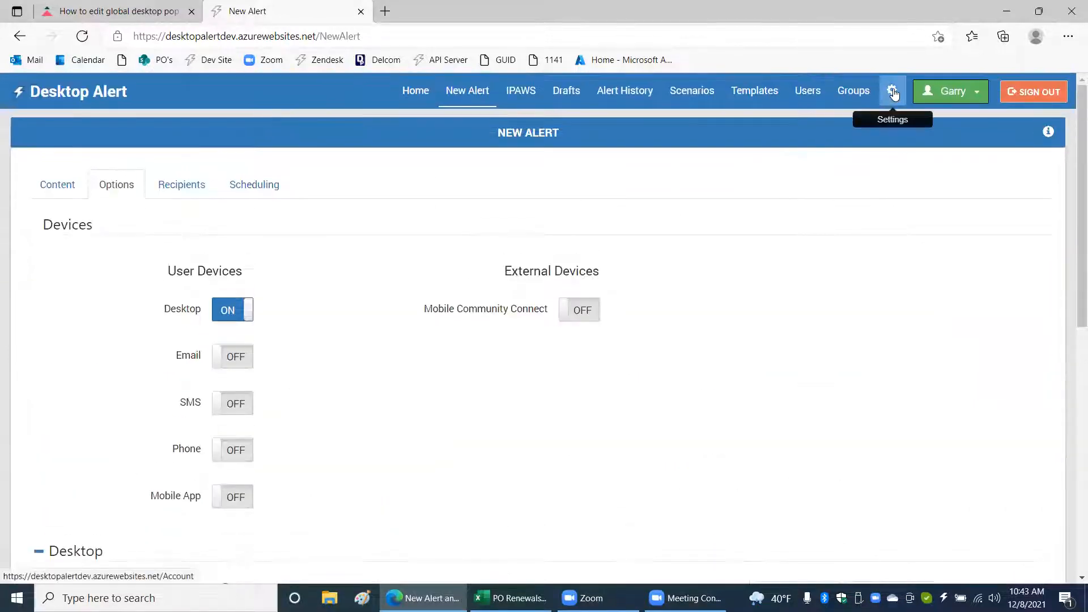
click(891, 90)
click(664, 268)
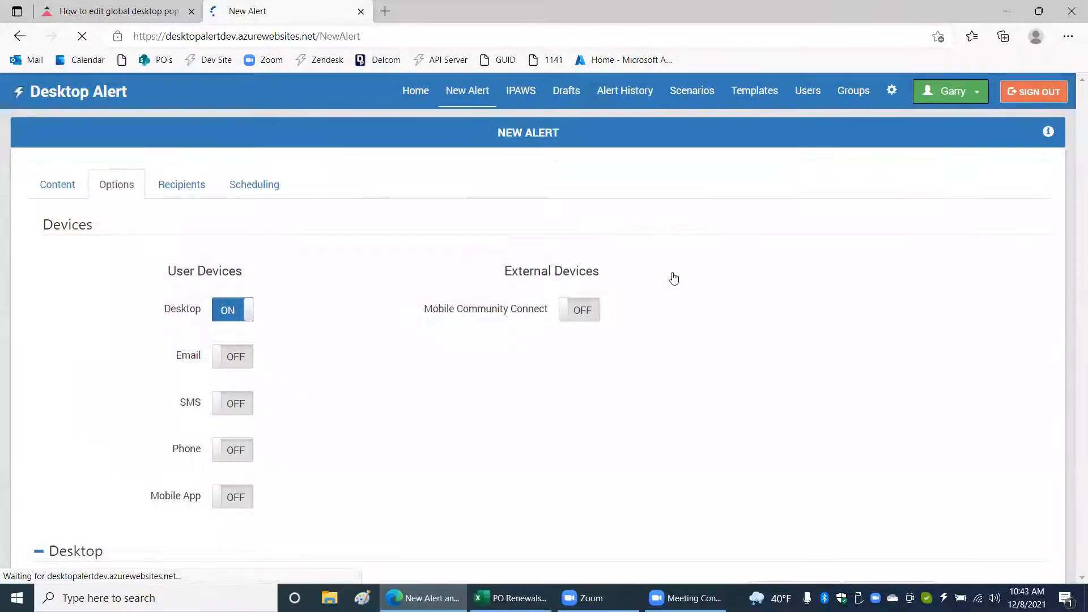
scroll(671, 277, down, 1)
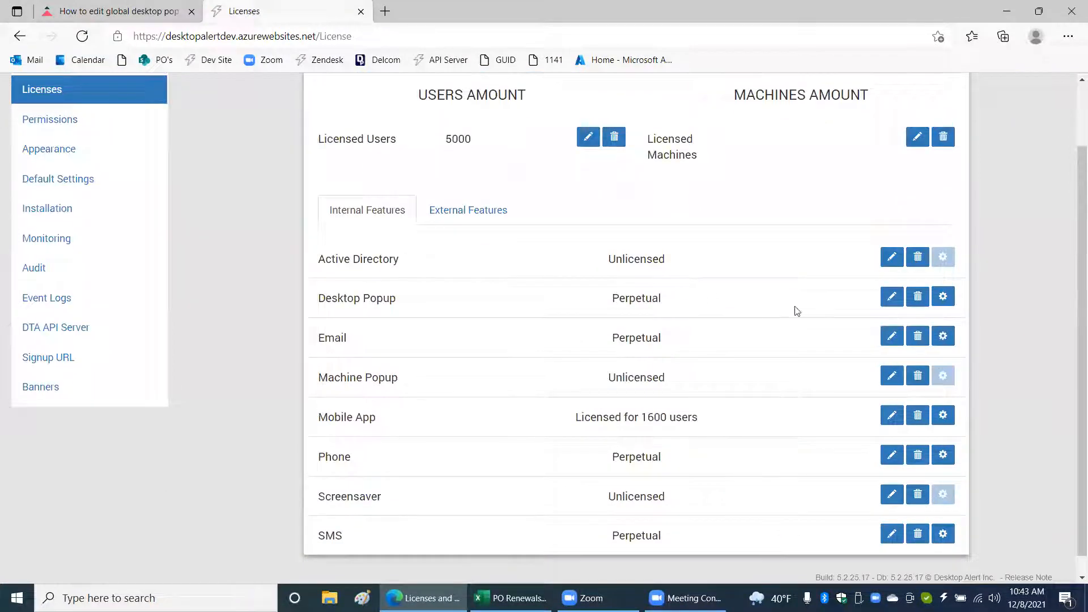
click(943, 297)
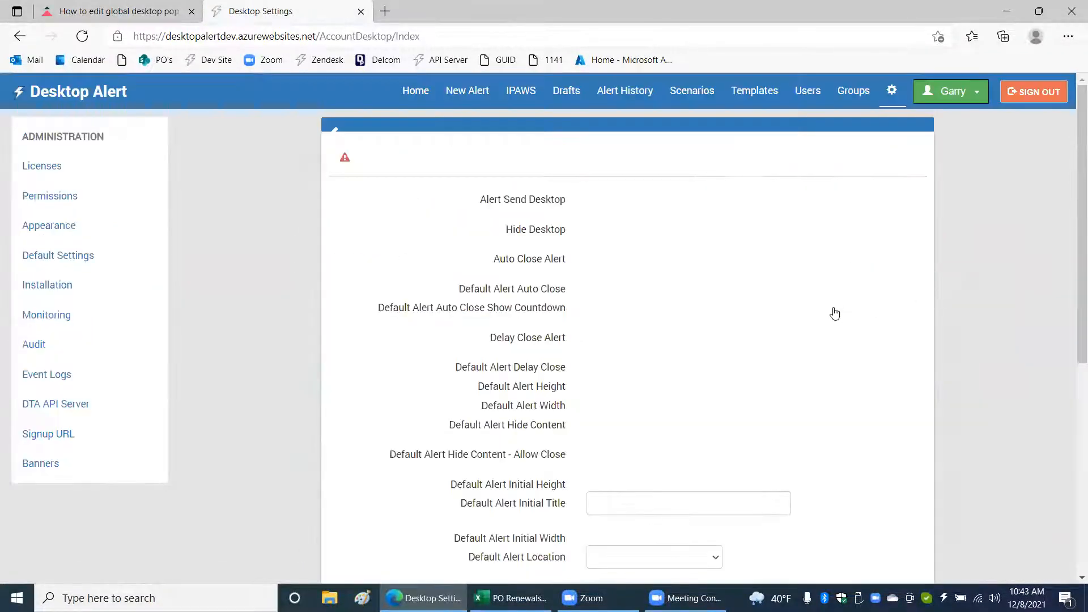
Turn off Default Alert Marquee in the Desktop Popup settings and save the change.
scroll(832, 313, down, 4)
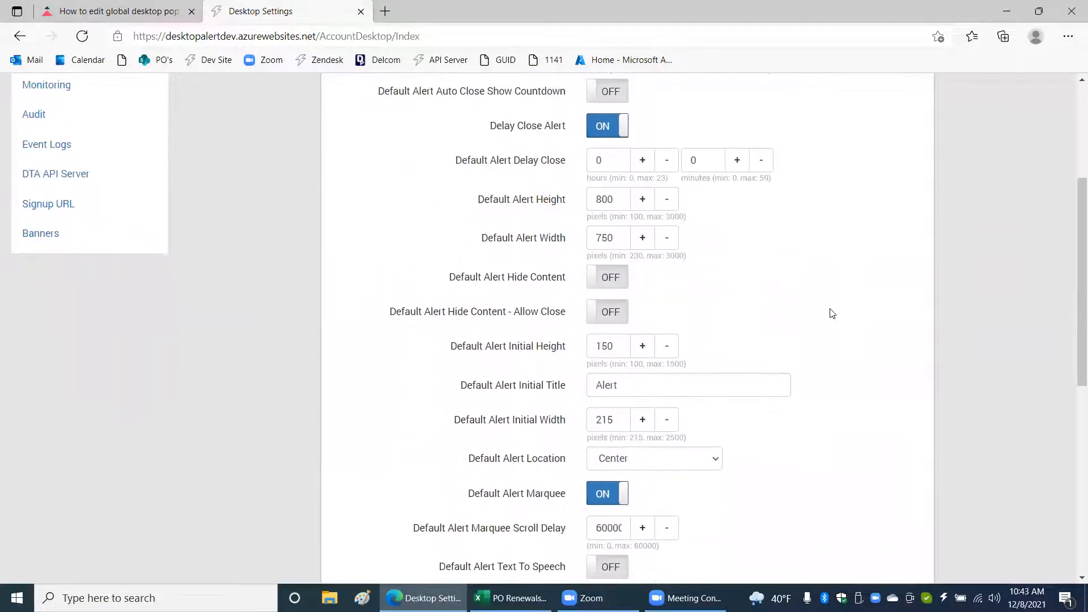
scroll(832, 314, down, 4)
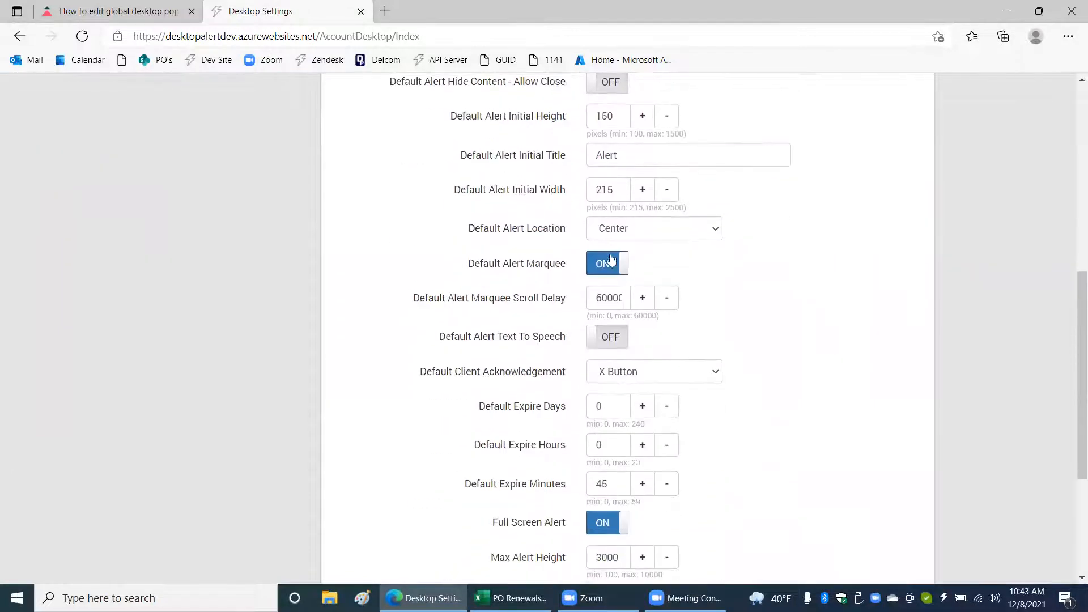
click(611, 262)
scroll(753, 283, down, 4)
click(880, 505)
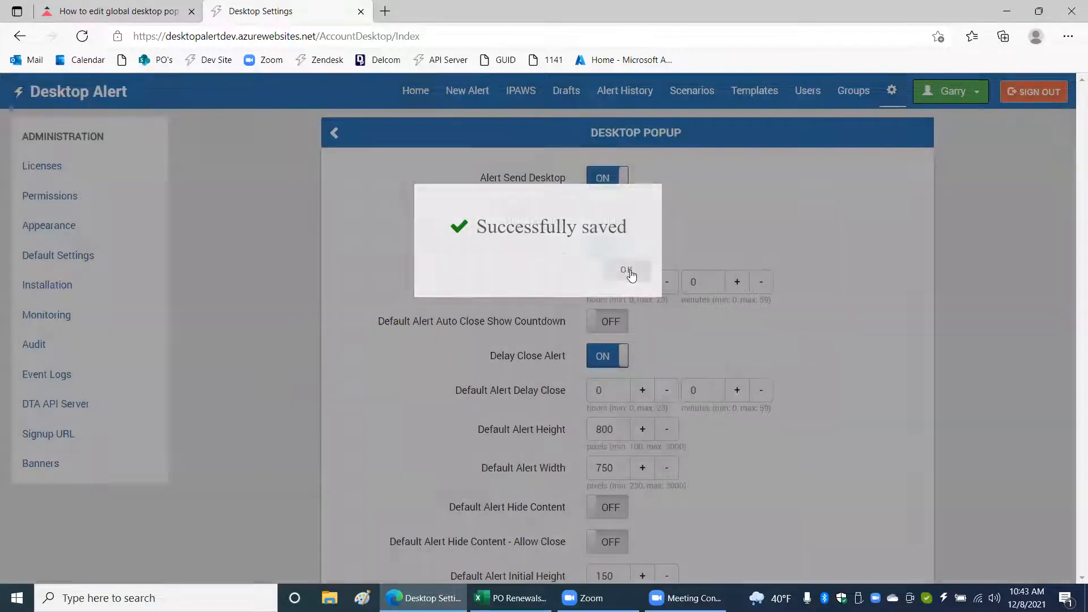
click(629, 272)
Examine the saved Desktop Popup defaults around the alert size, location, marquee and expiry settings.
scroll(885, 305, down, 3)
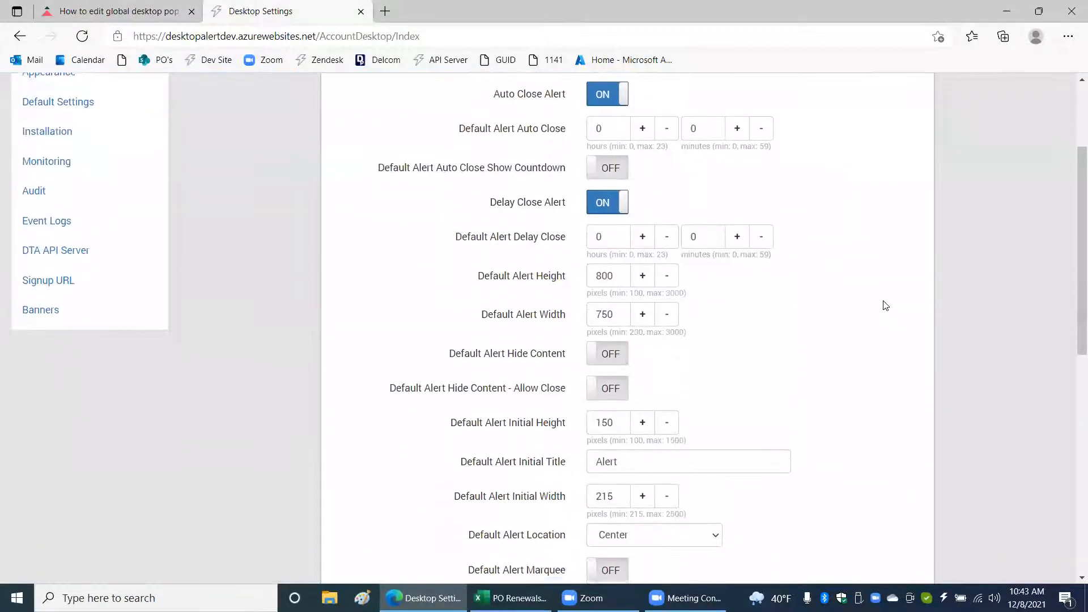
scroll(886, 305, down, 3)
scroll(885, 306, up, 3)
scroll(884, 306, down, 3)
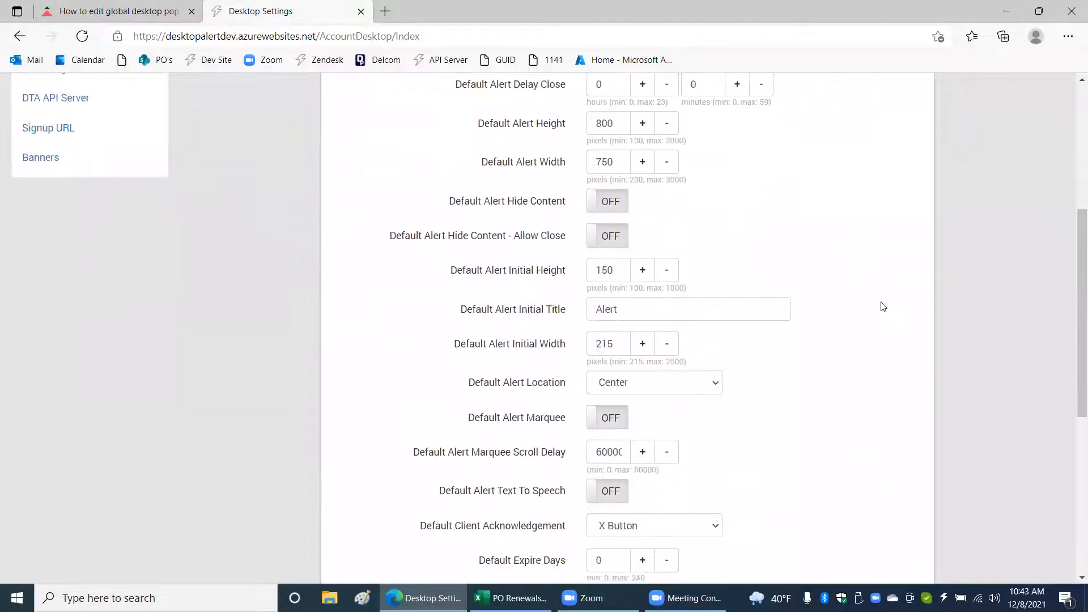
scroll(883, 307, down, 3)
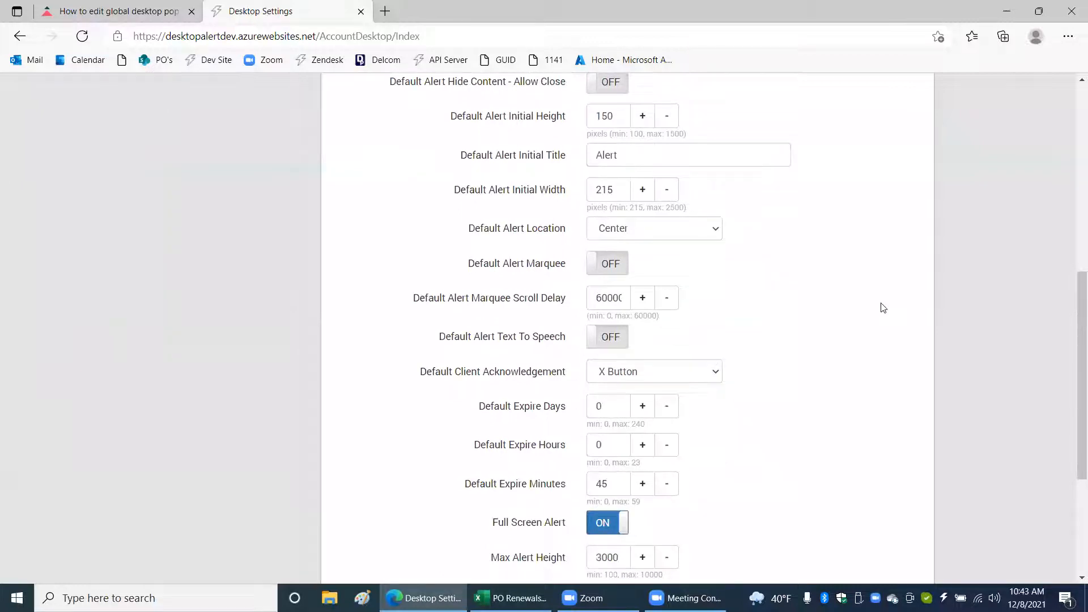
scroll(883, 308, up, 3)
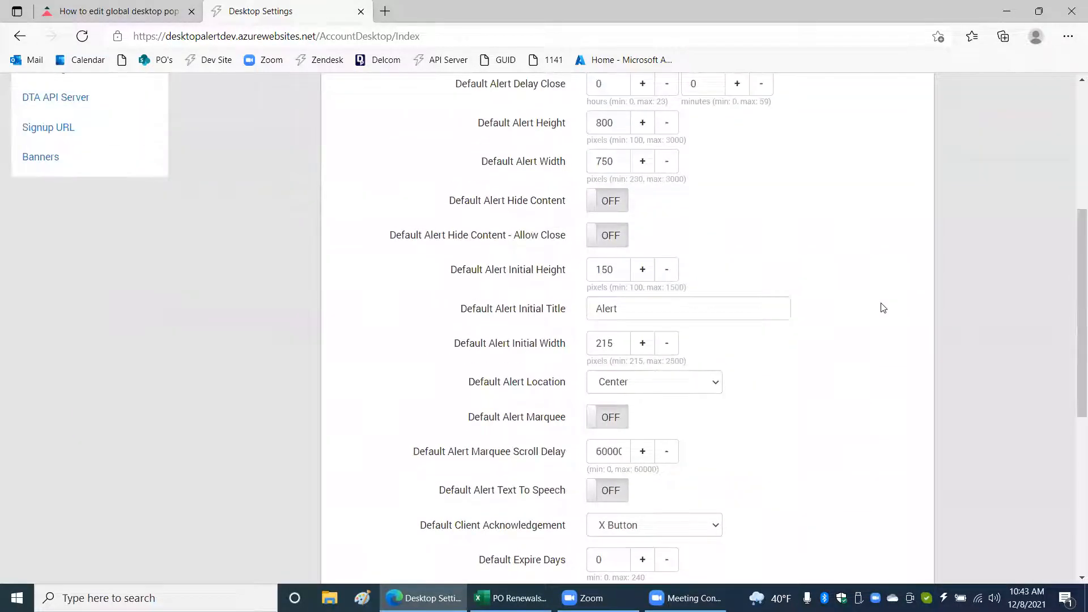
scroll(883, 308, up, 3)
scroll(883, 308, down, 5)
scroll(883, 308, down, 6)
scroll(883, 308, up, 3)
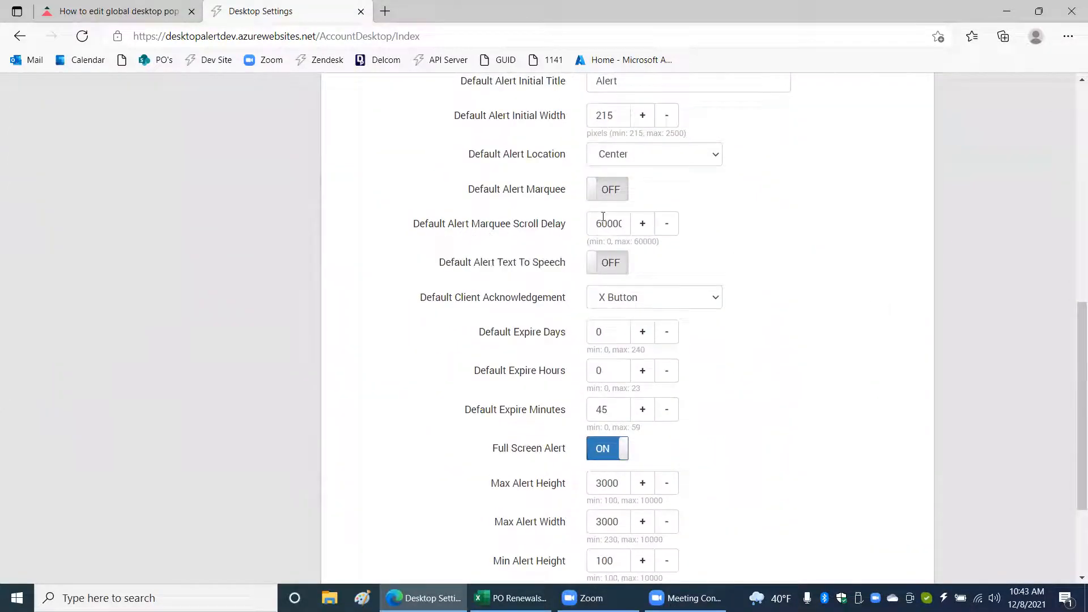
drag(599, 224, 619, 223)
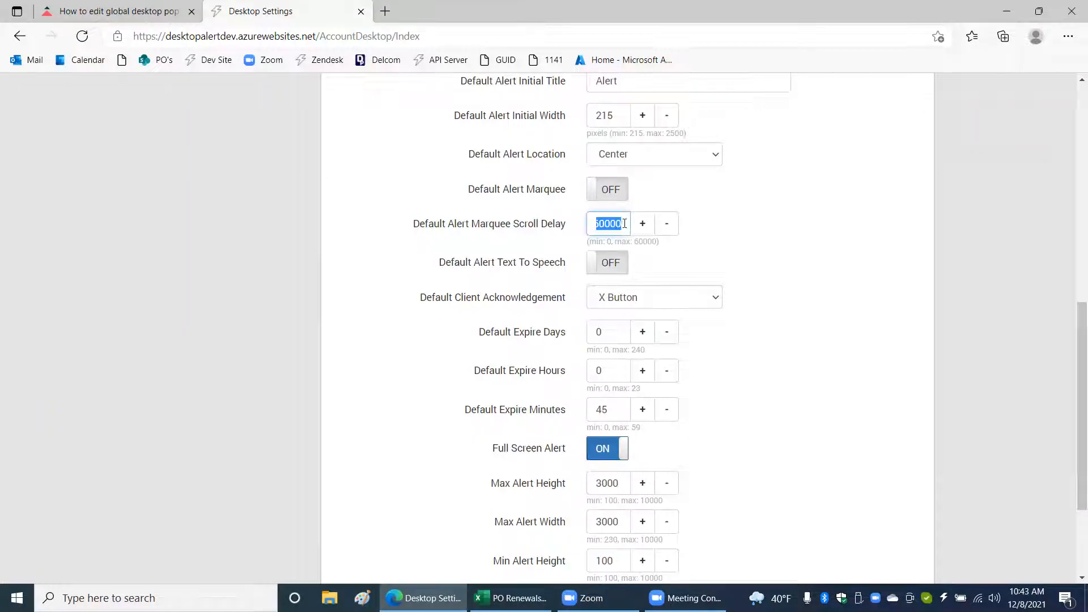
click(642, 223)
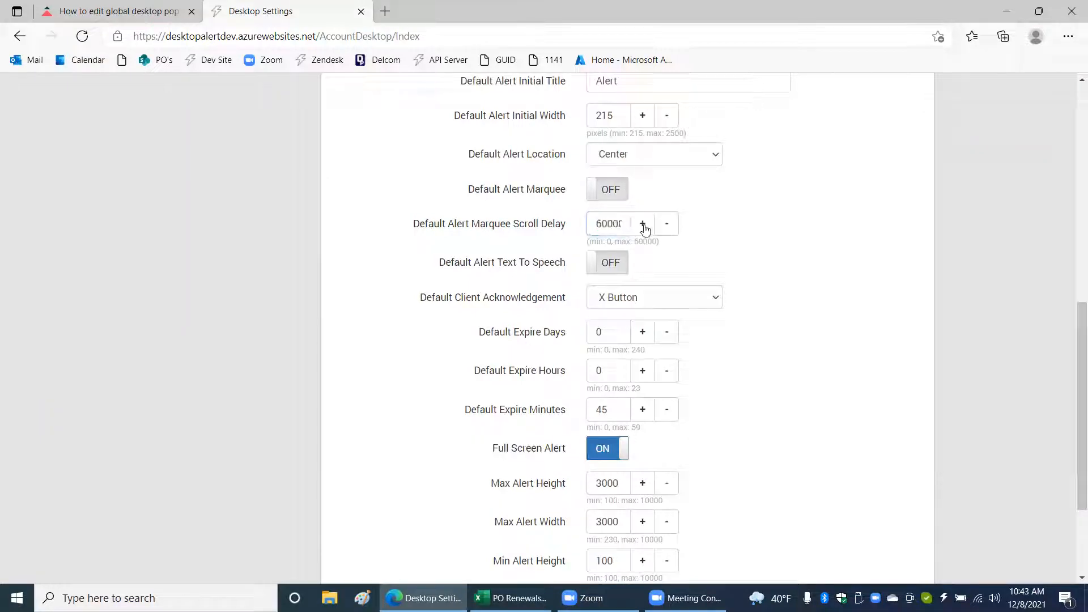
click(609, 223)
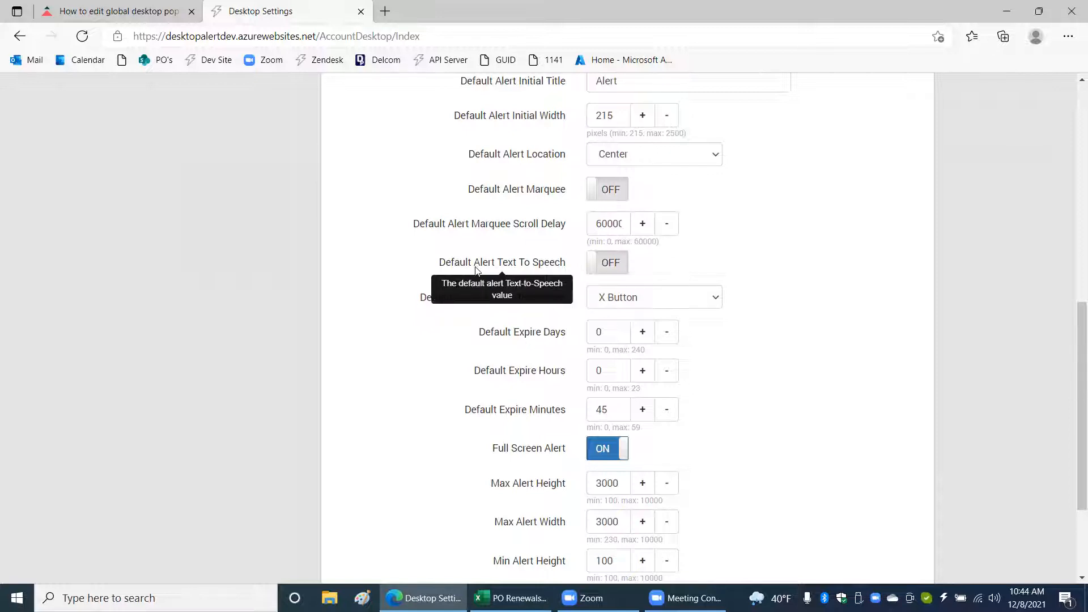
Turn on Default Alert Text To Speech in the Desktop Popup settings and save the change.
click(615, 265)
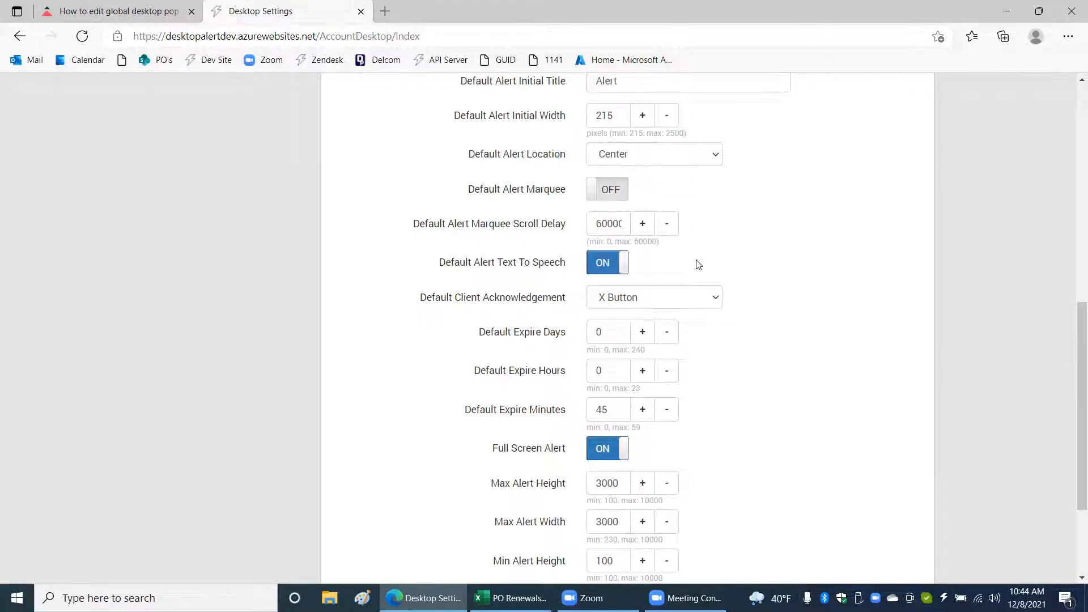
click(613, 266)
click(610, 265)
scroll(764, 318, down, 3)
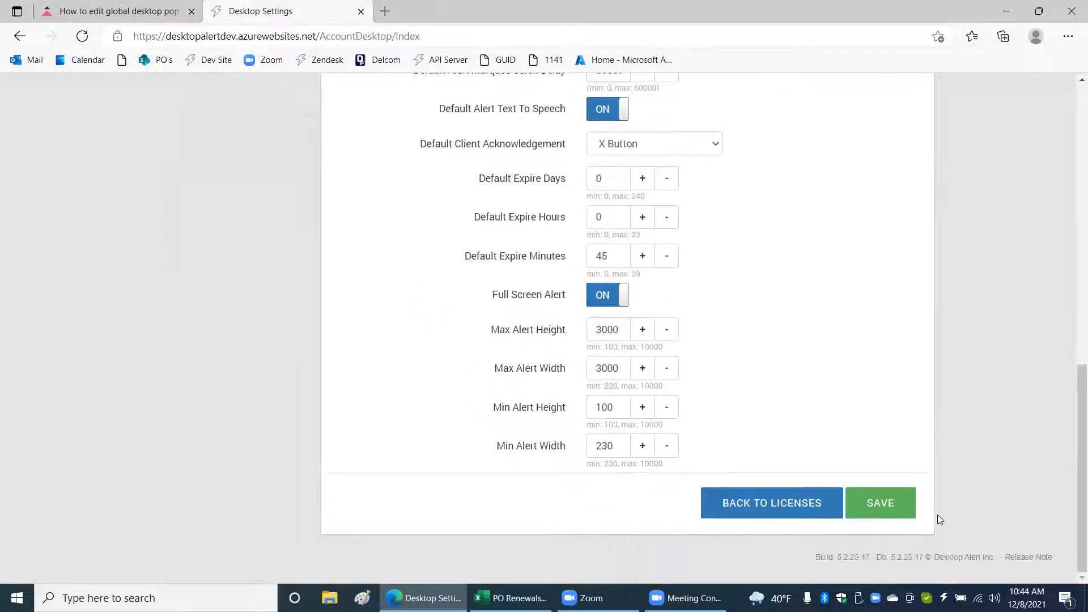
click(878, 503)
click(643, 278)
Start a new alert, expand its Desktop options and turn off Speak alert content.
click(467, 90)
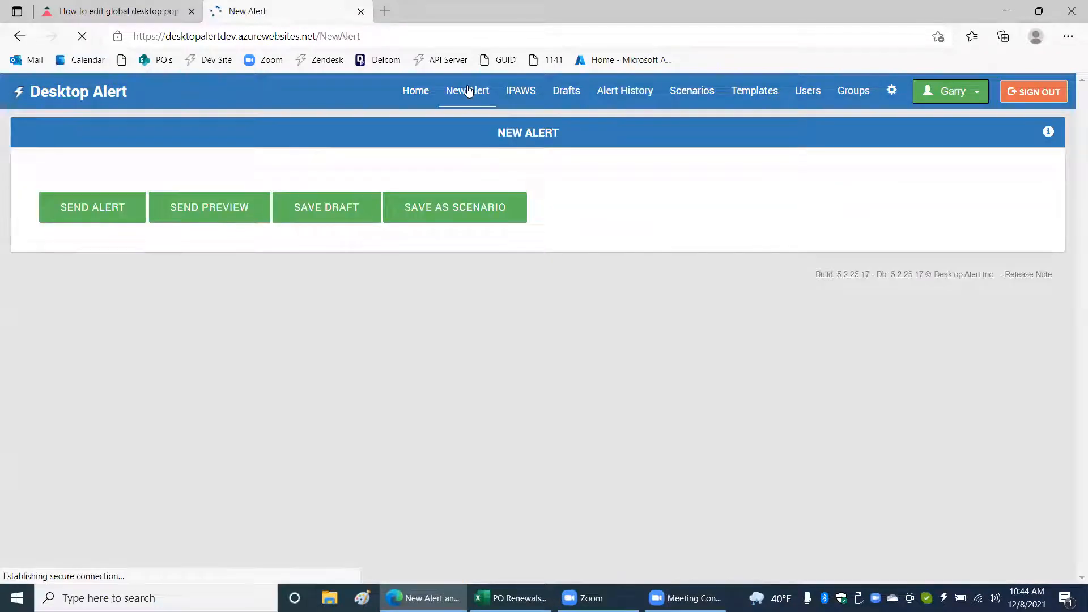
click(123, 182)
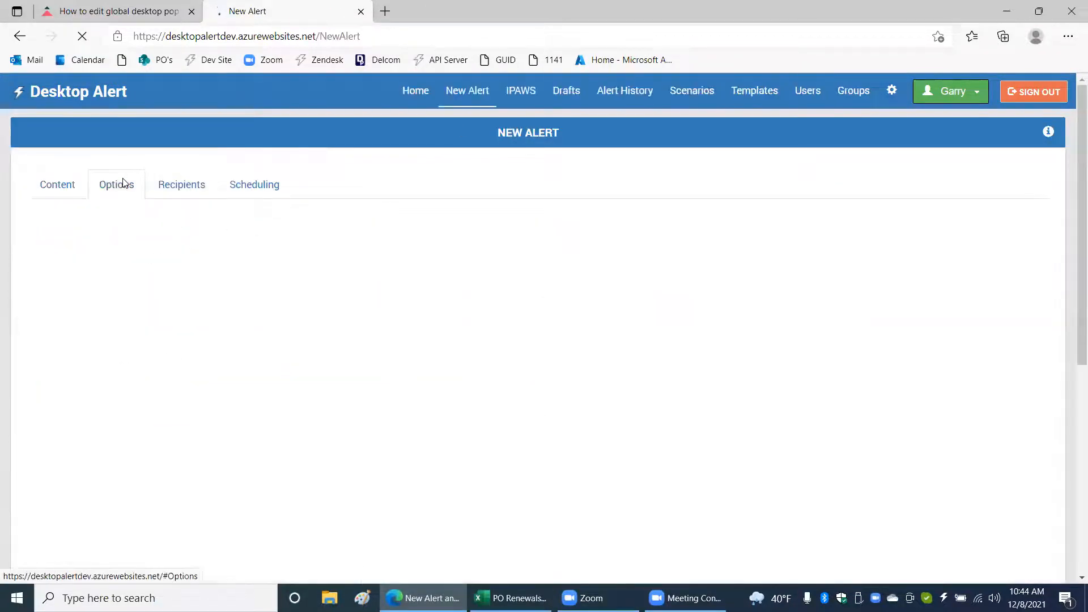
scroll(100, 363, down, 3)
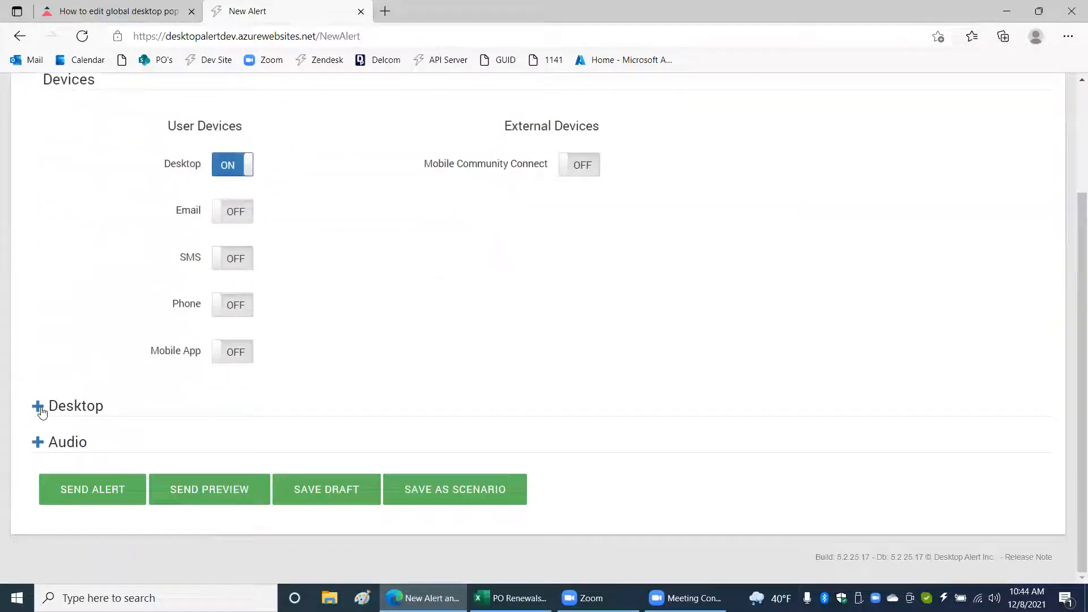
click(40, 407)
scroll(553, 292, down, 3)
scroll(553, 292, down, 2)
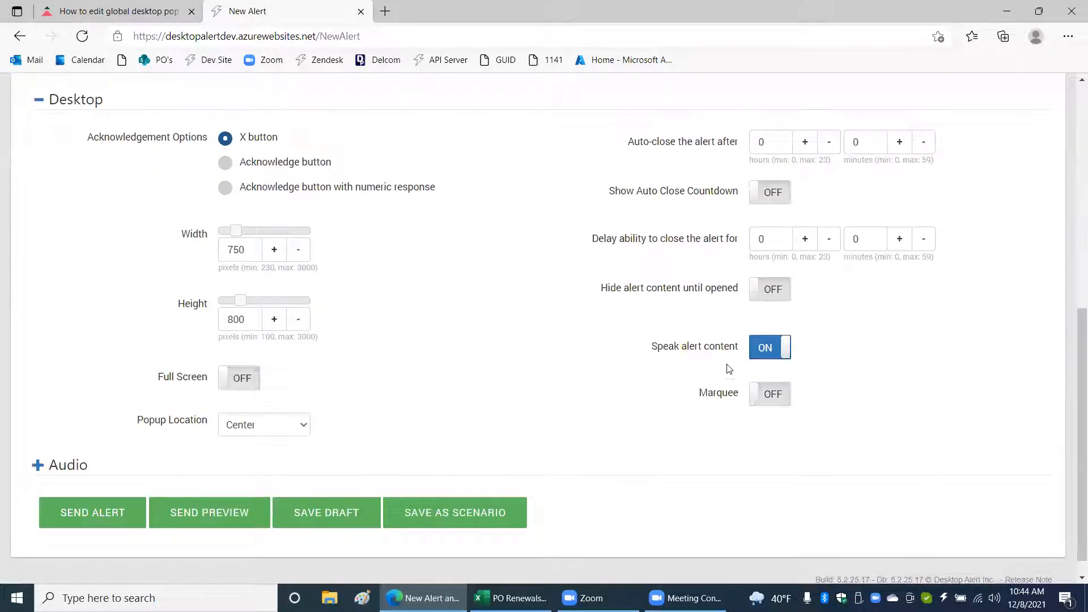
click(774, 352)
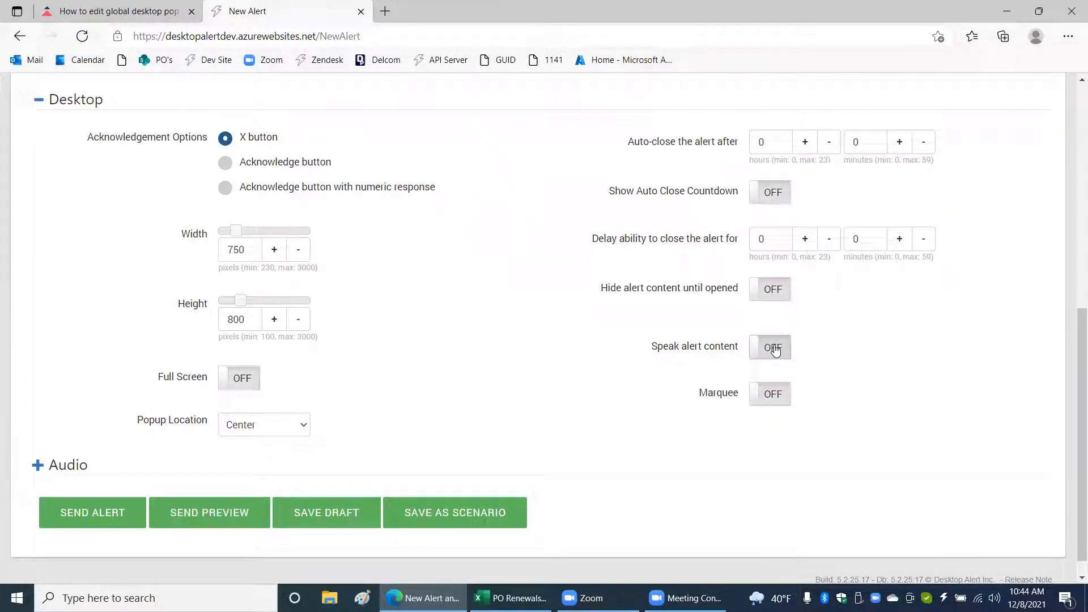
Leave the new alert without saving it and open the Desktop Popup settings from the licenses page.
scroll(862, 287, up, 8)
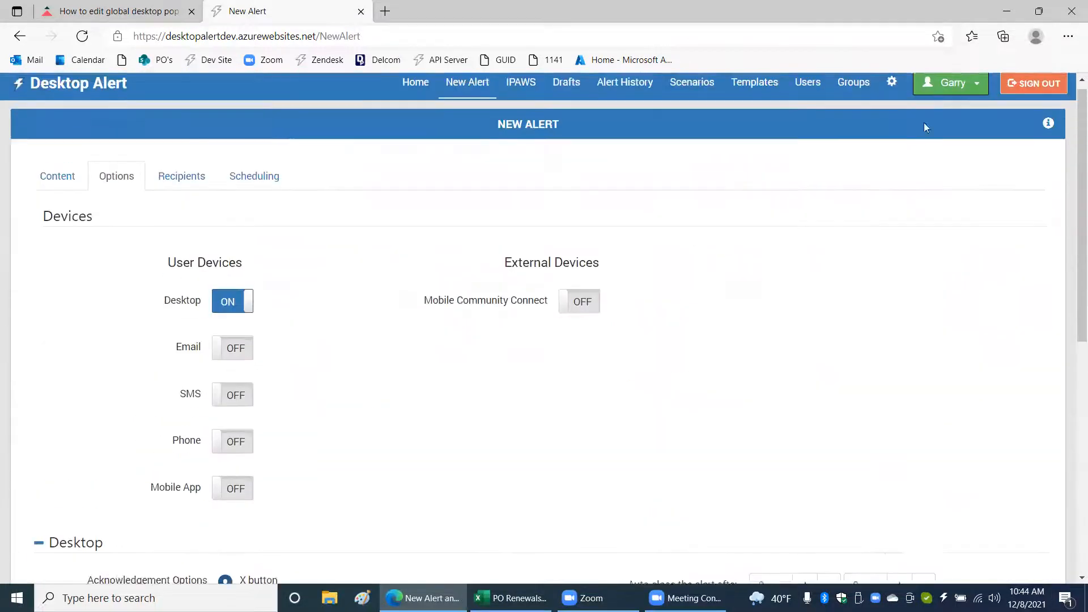
click(892, 92)
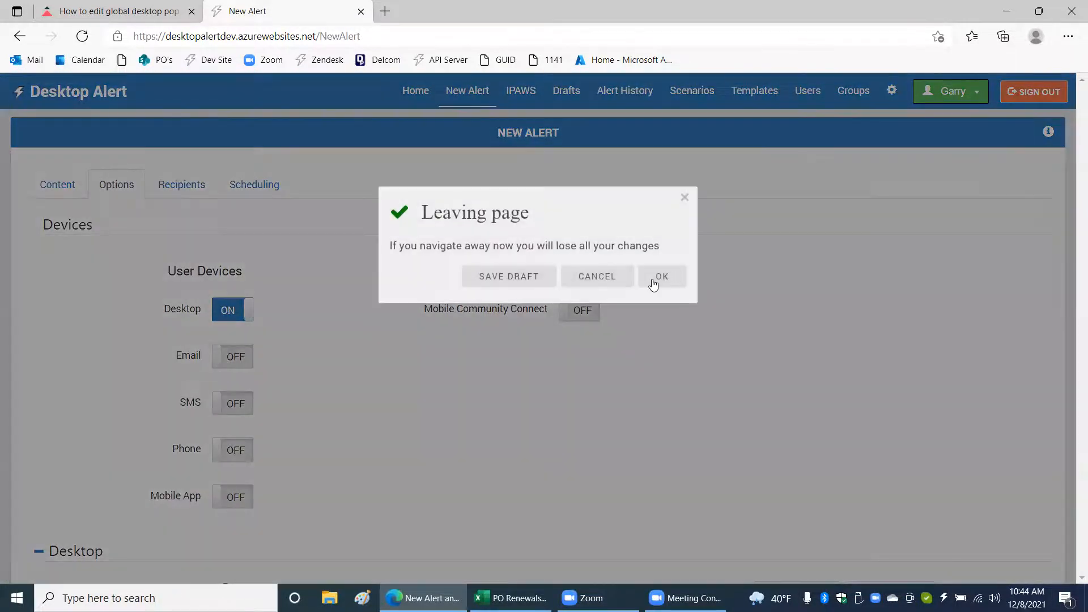
click(652, 279)
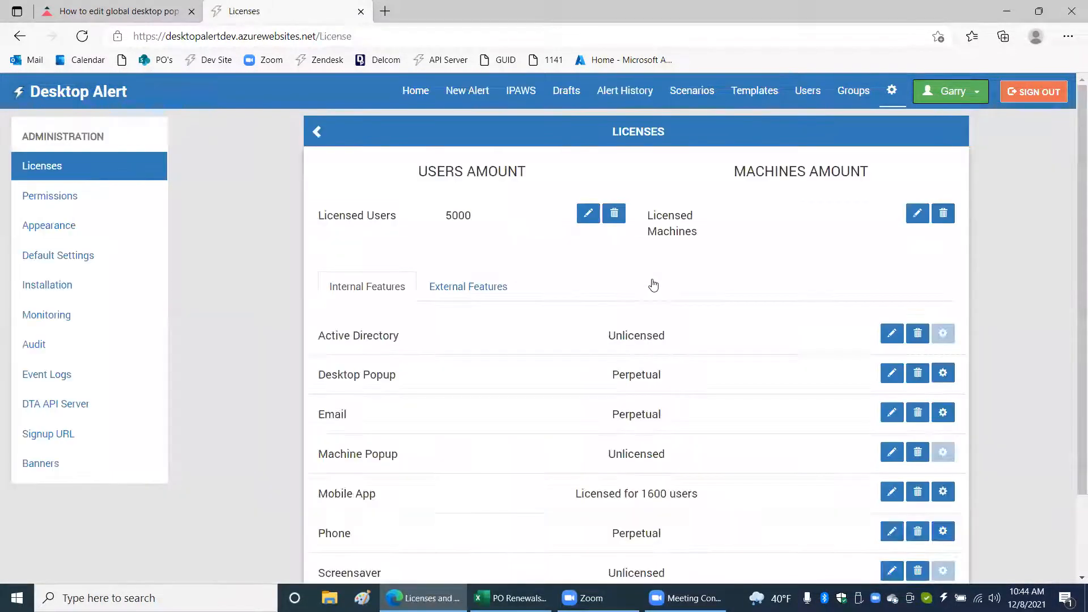
scroll(867, 250, down, 2)
click(936, 283)
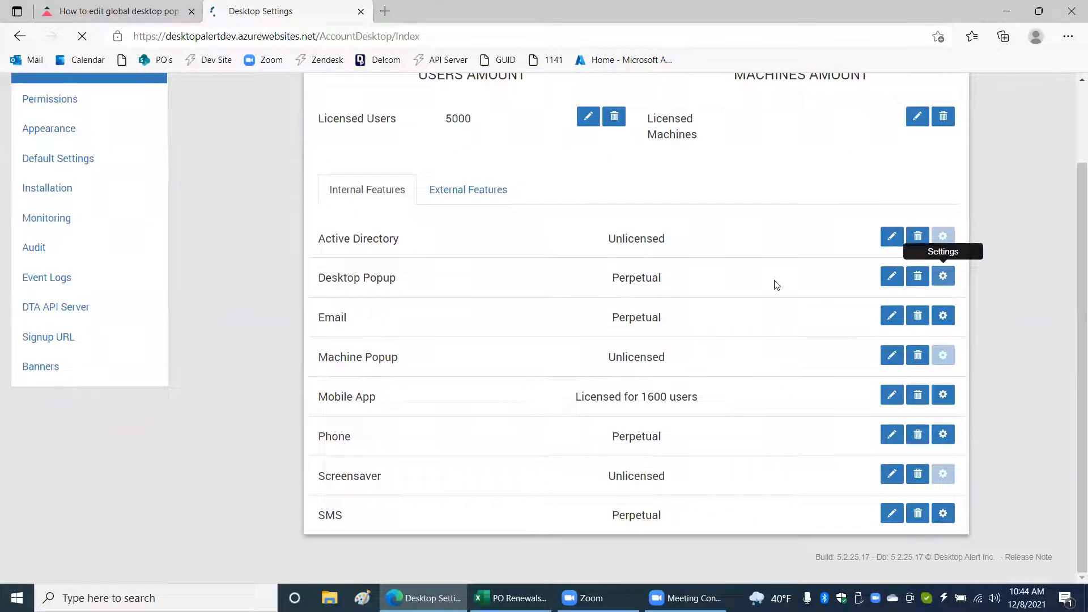
Turn off Default Alert Text To Speech and save the Desktop Popup settings.
scroll(753, 271, down, 8)
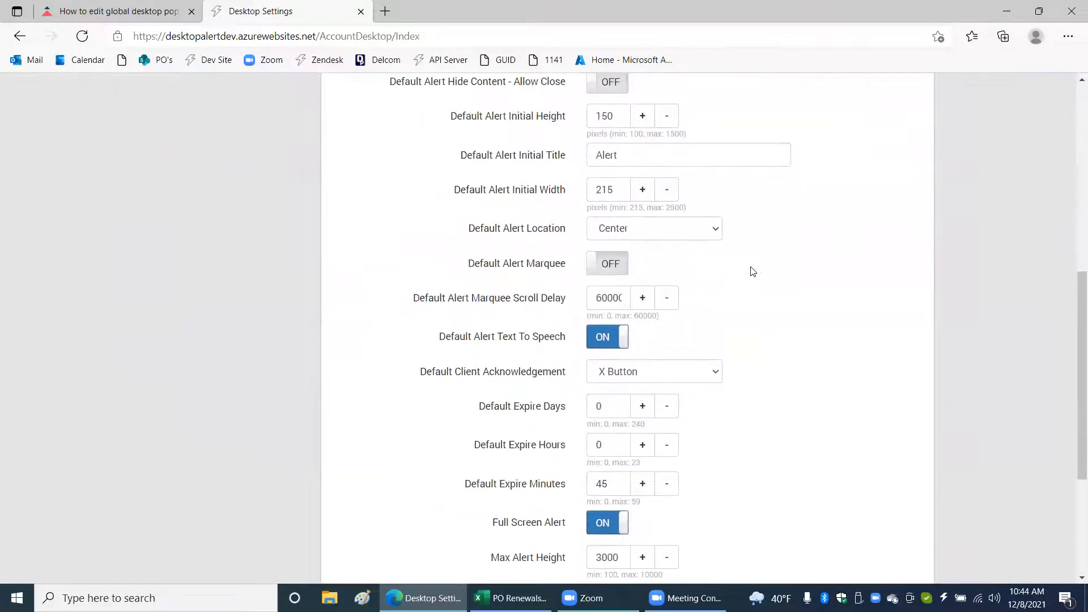
click(606, 342)
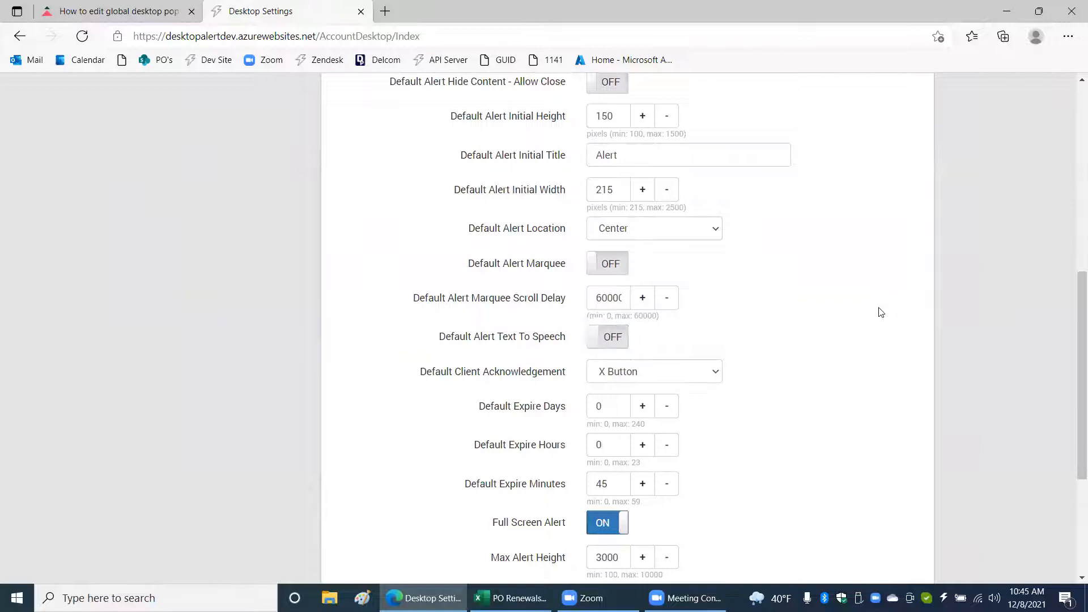
scroll(879, 310, down, 5)
click(884, 504)
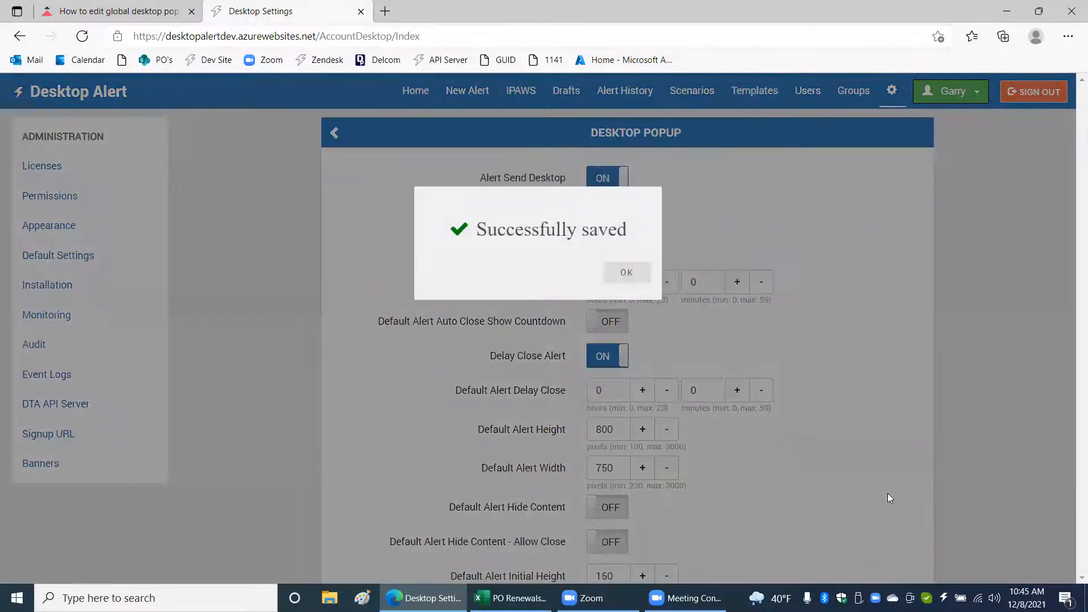
click(629, 273)
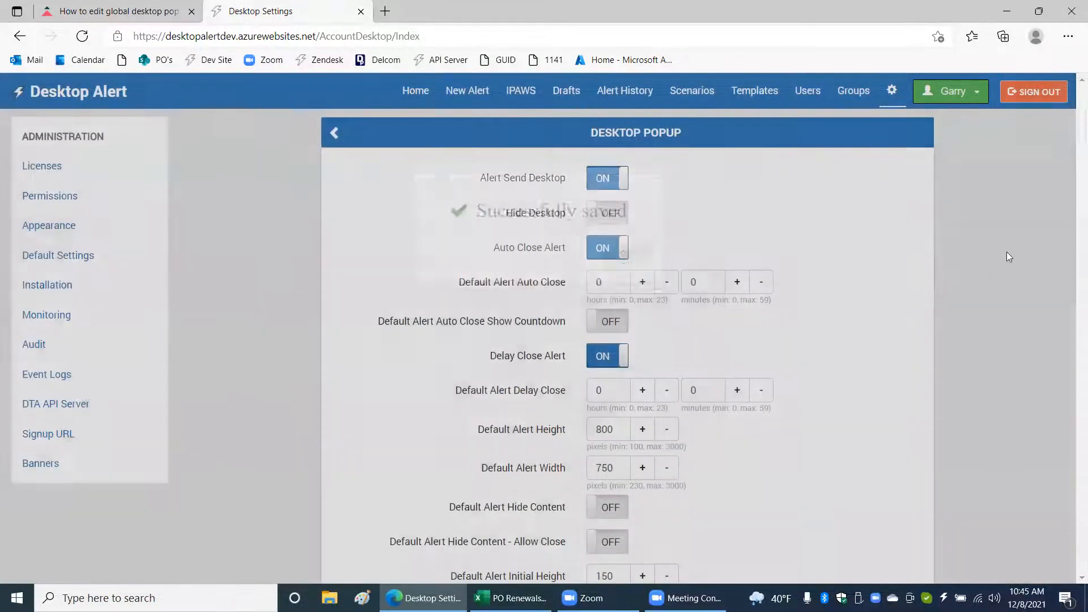
Set Default Client Acknowledgement to Acknowledge Button and save the Desktop Popup settings.
scroll(959, 263, down, 5)
scroll(959, 263, down, 4)
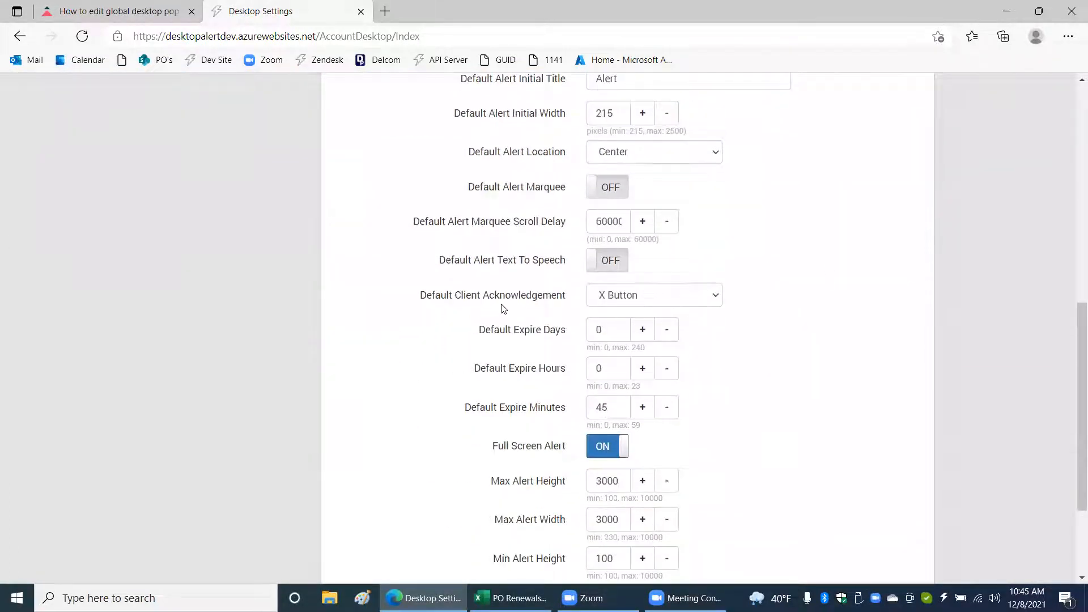
mouse_move(478, 300)
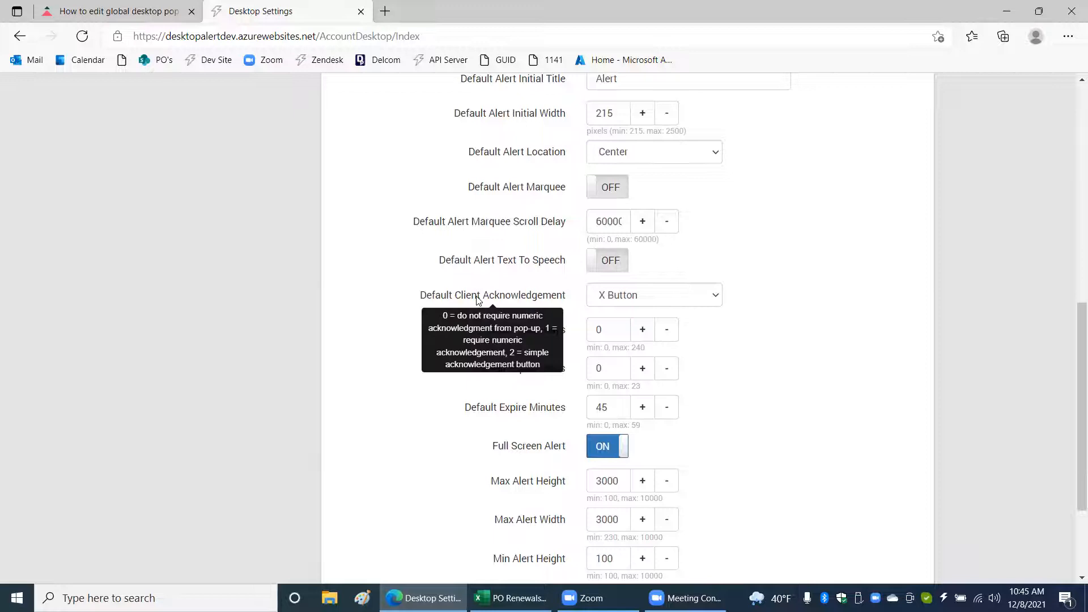
click(696, 300)
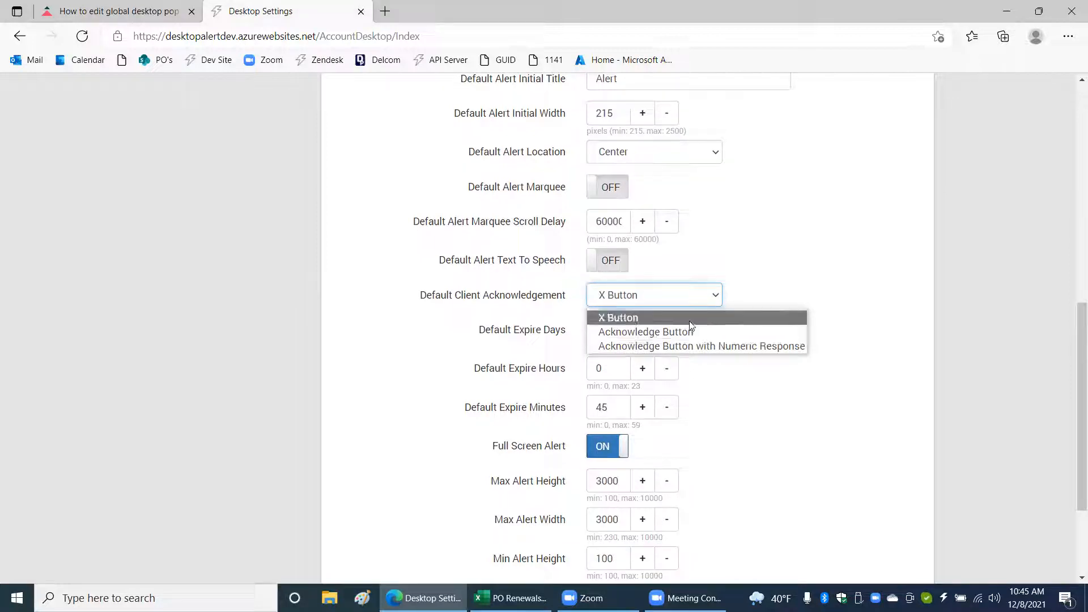
click(687, 331)
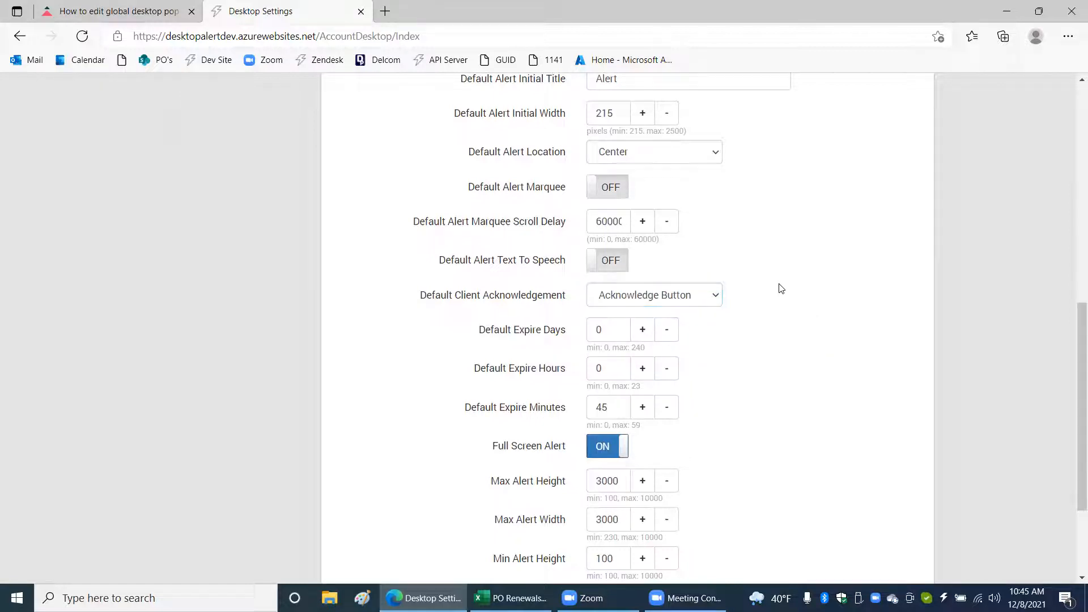
scroll(787, 335, down, 3)
click(884, 494)
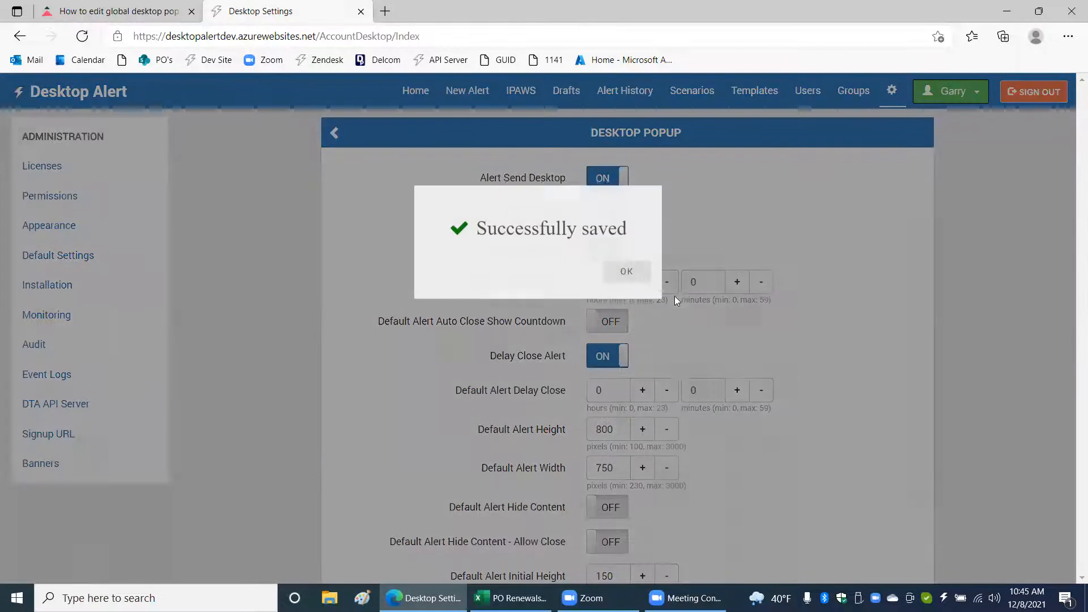
click(630, 272)
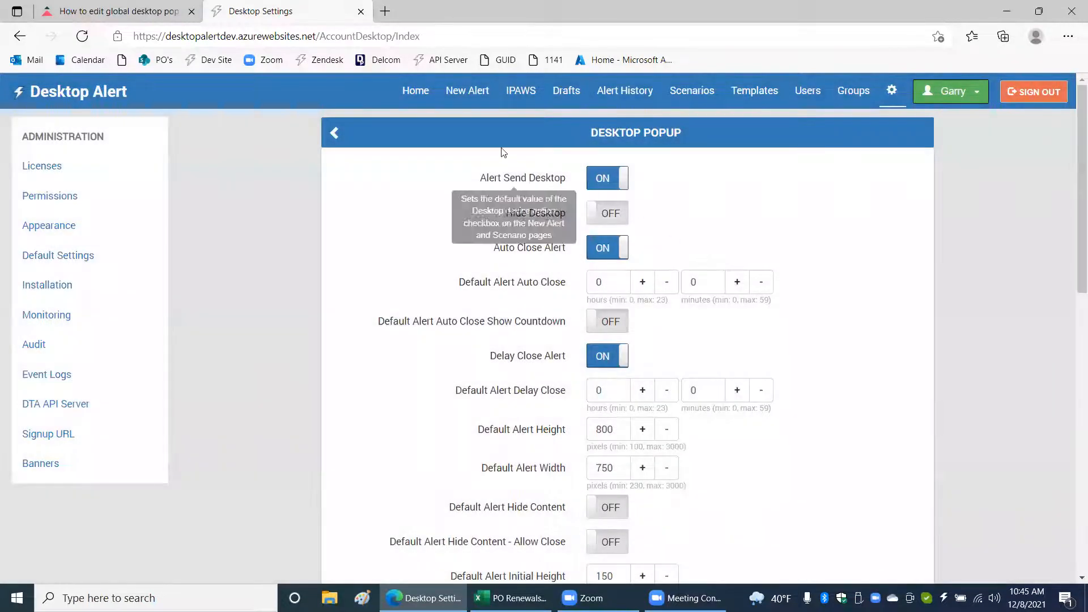
Start a new alert and, in its Desktop options, try the numeric-response acknowledgement, then reselect Acknowledge button.
click(474, 93)
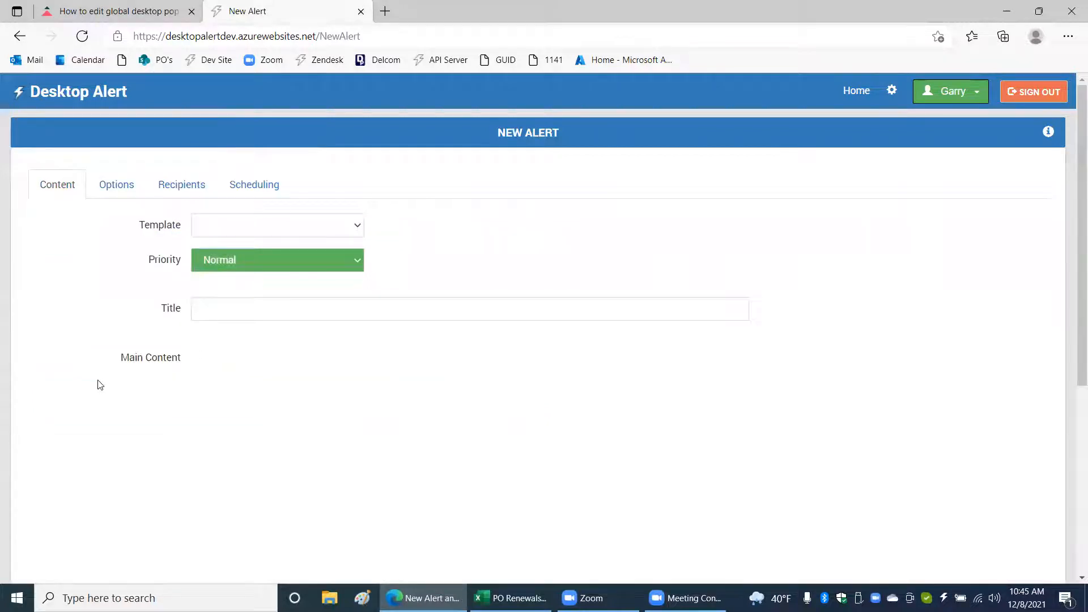
scroll(83, 450, down, 1)
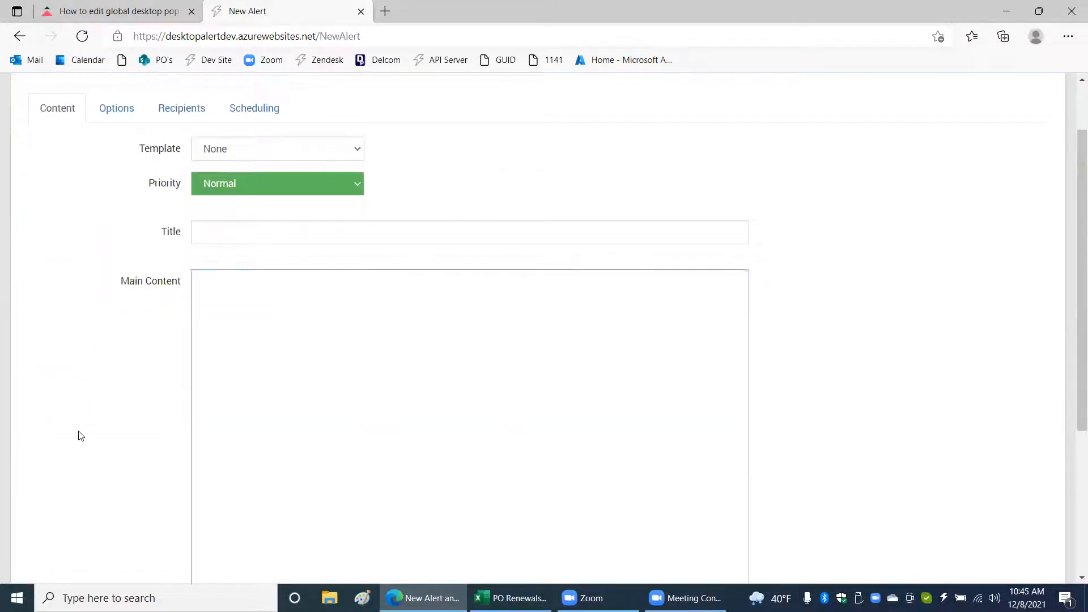
scroll(113, 266, up, 1)
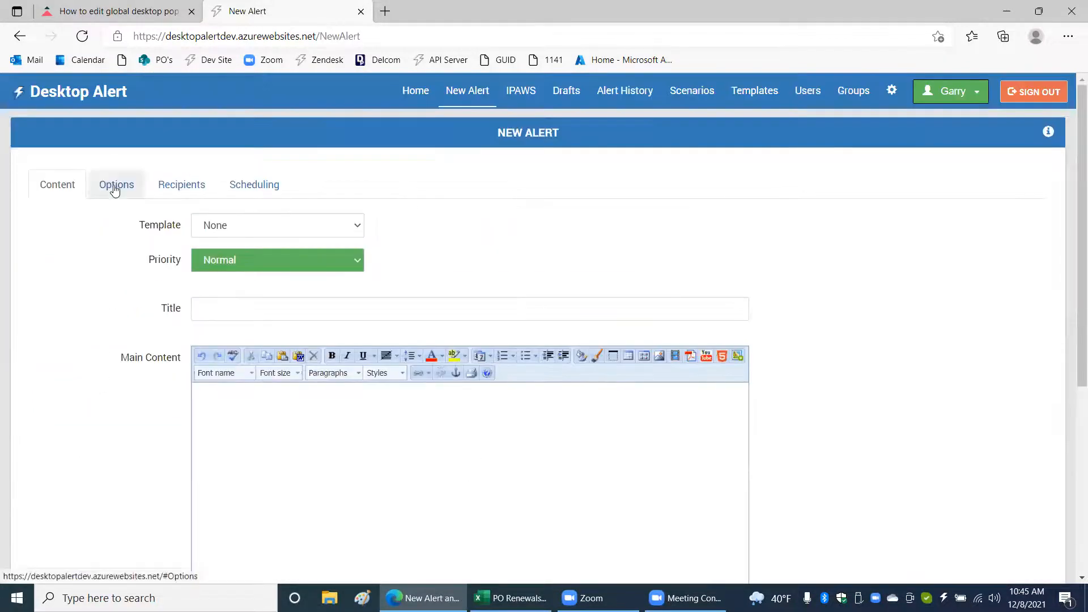
click(118, 185)
click(44, 548)
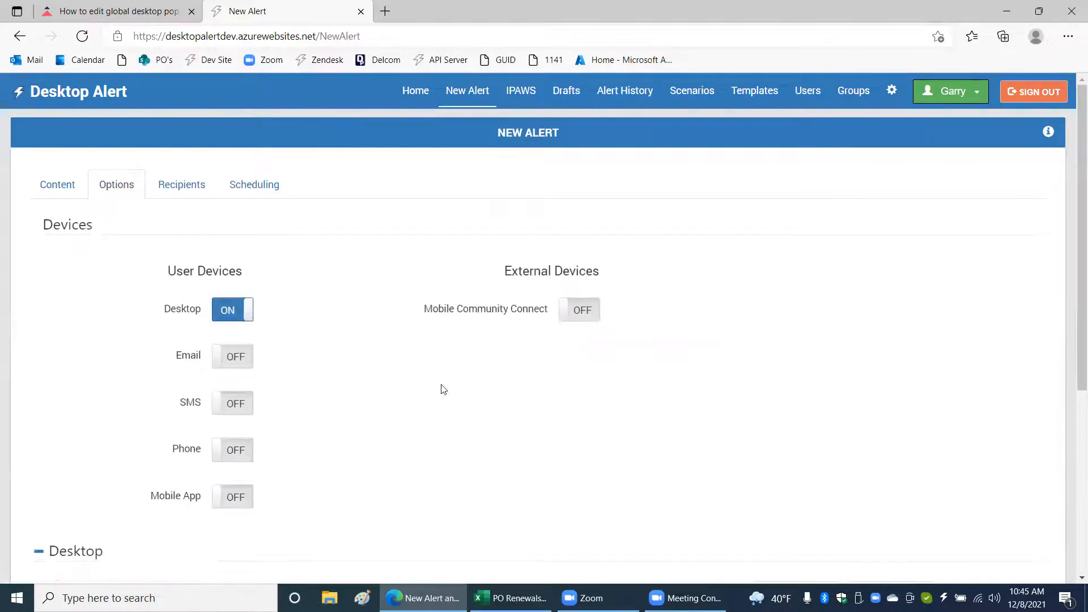
scroll(442, 387, down, 6)
scroll(288, 176, up, 1)
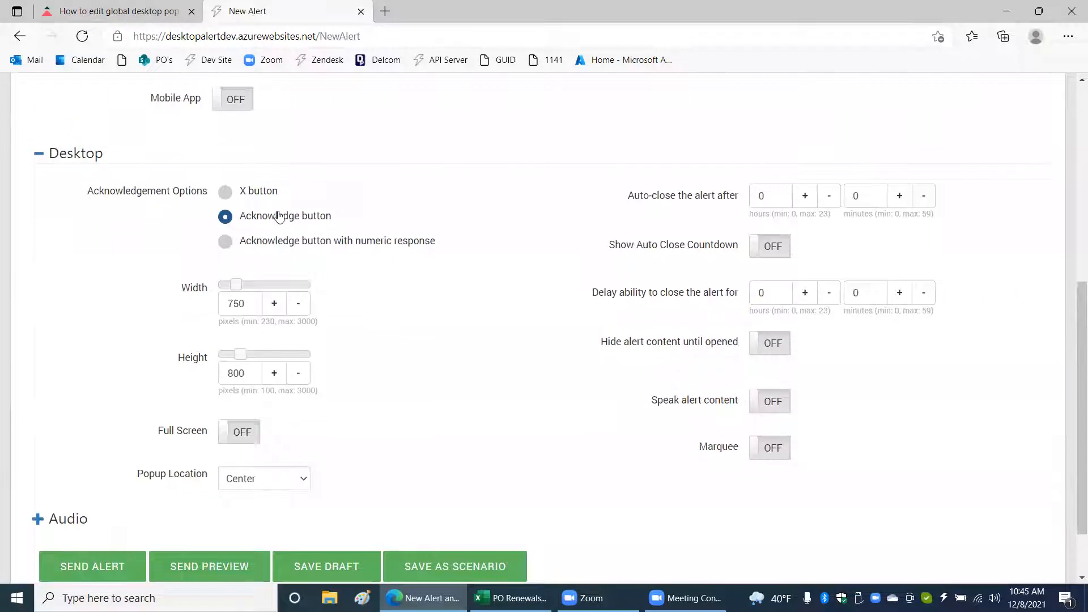
click(276, 240)
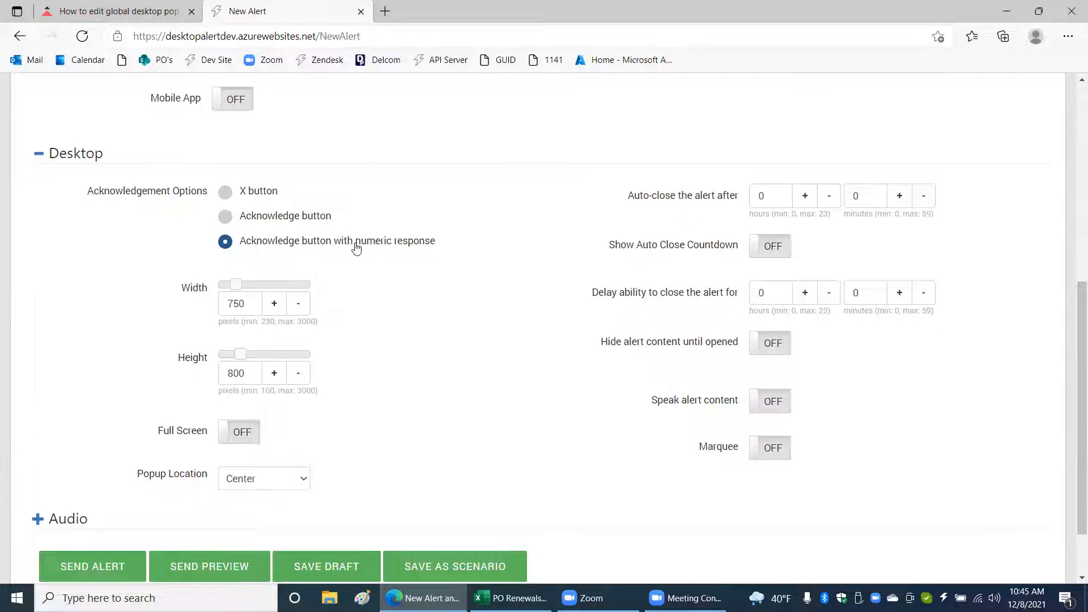
click(295, 218)
Enter "test" as both the title and the main content of the new alert.
scroll(309, 235, up, 7)
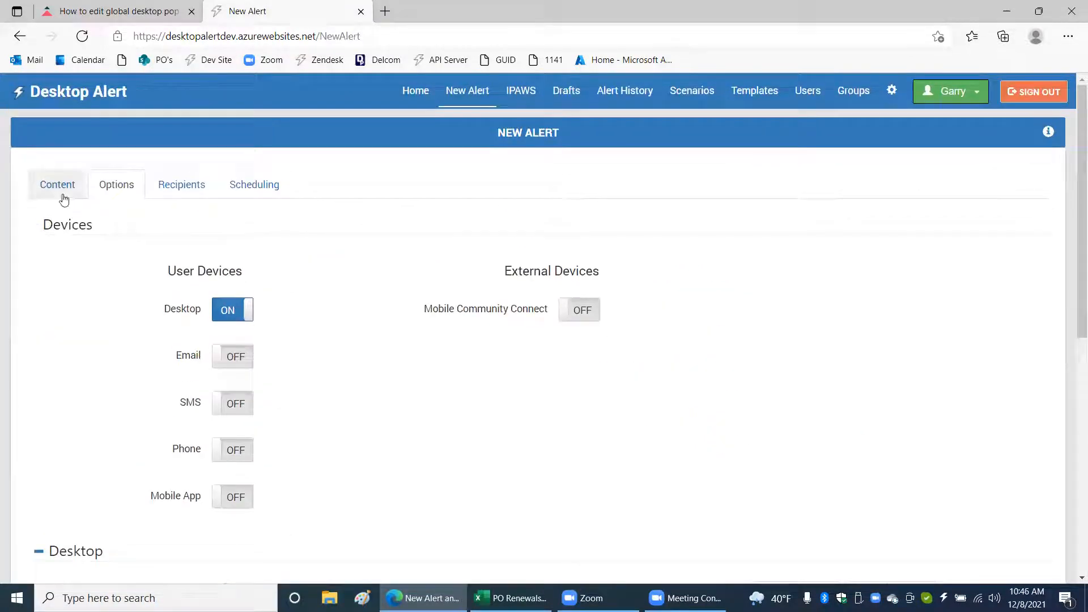
click(59, 187)
click(209, 305)
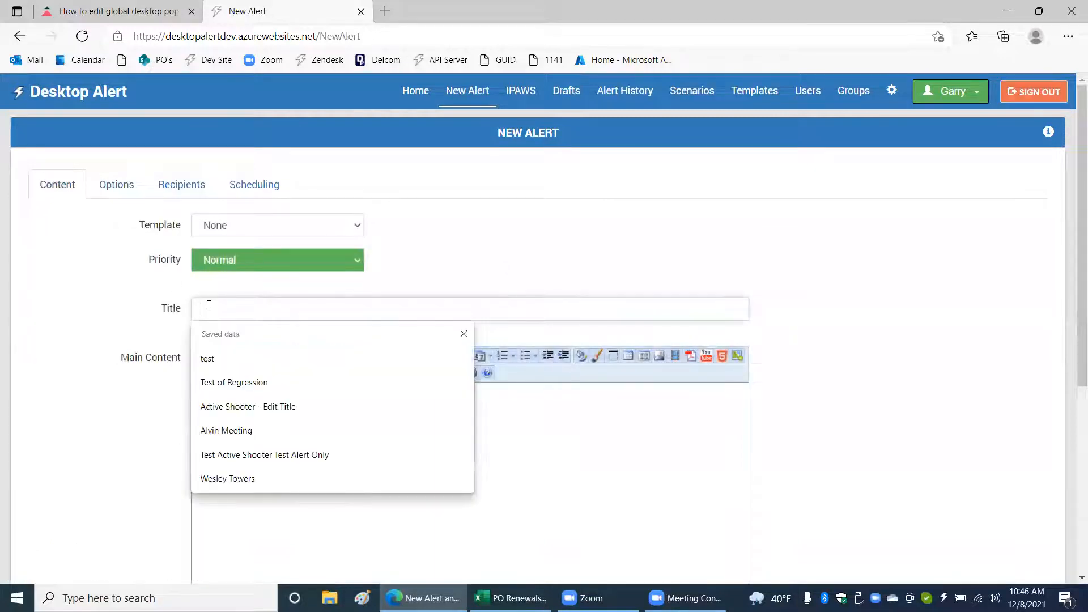
text(test)
click(244, 475)
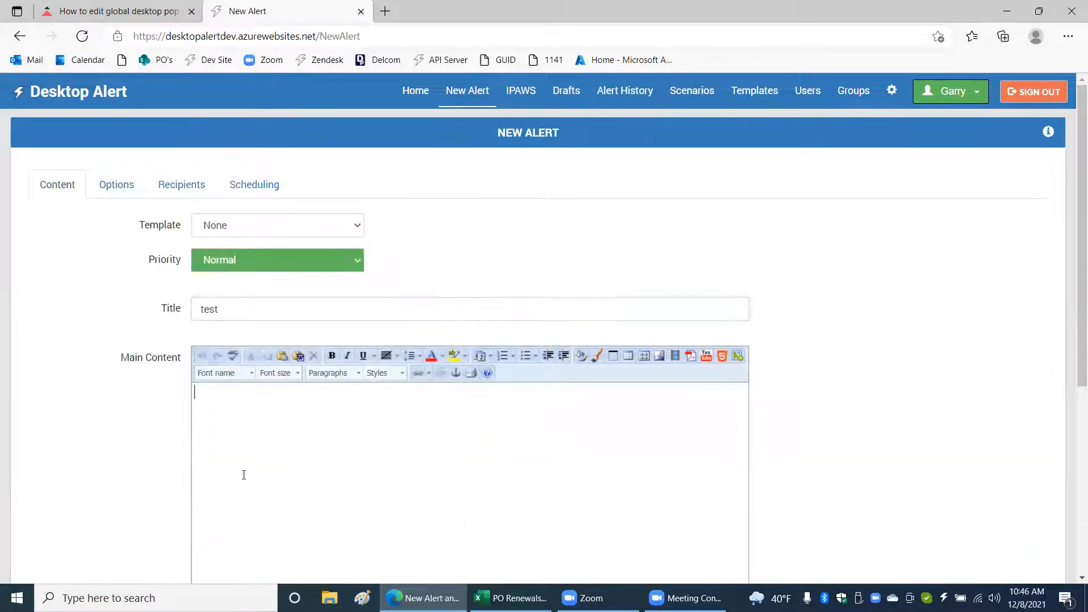
text(test)
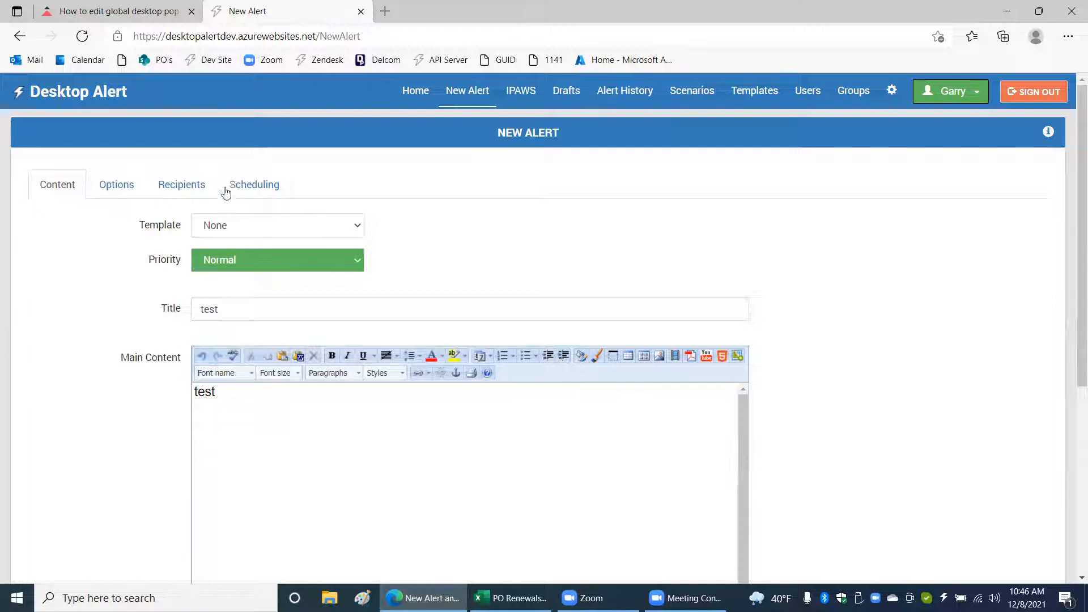
Include the signed-in user's own account as the alert's recipient, then send the test alert and confirm sending.
click(117, 185)
click(178, 183)
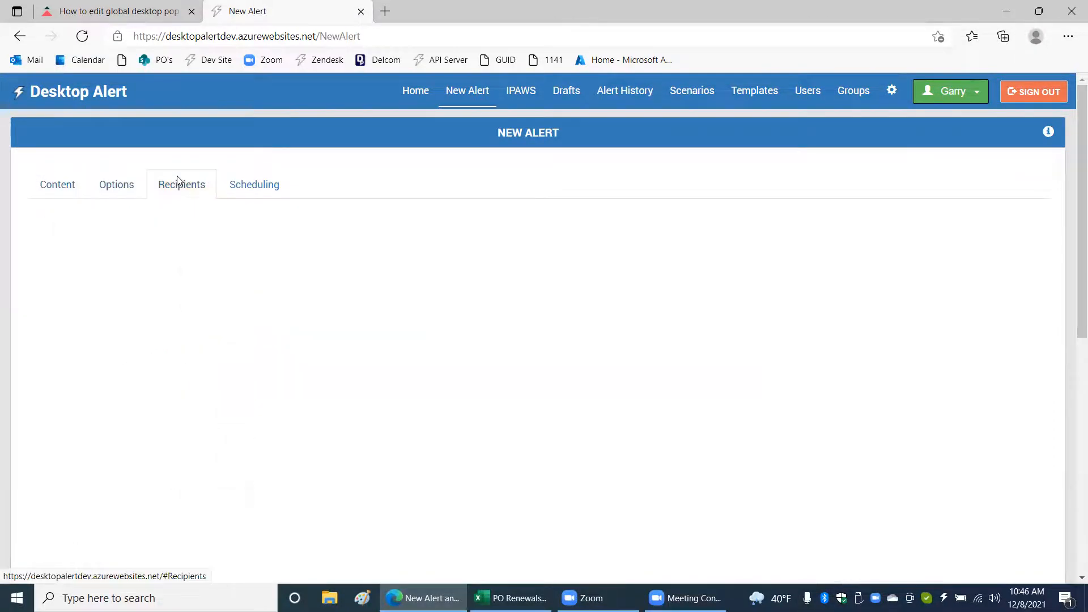
scroll(363, 283, down, 4)
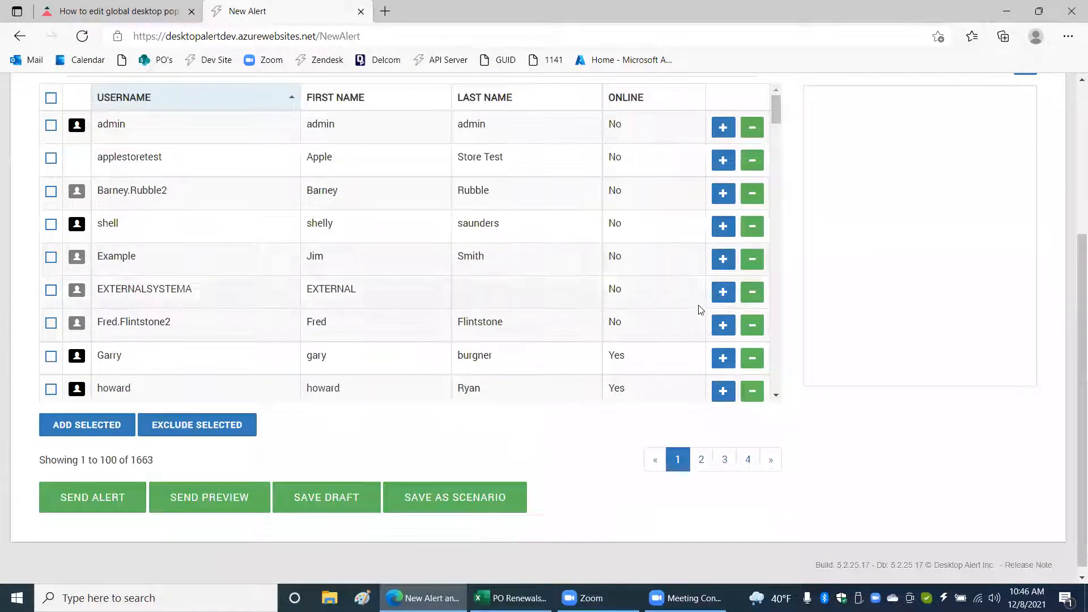
click(723, 358)
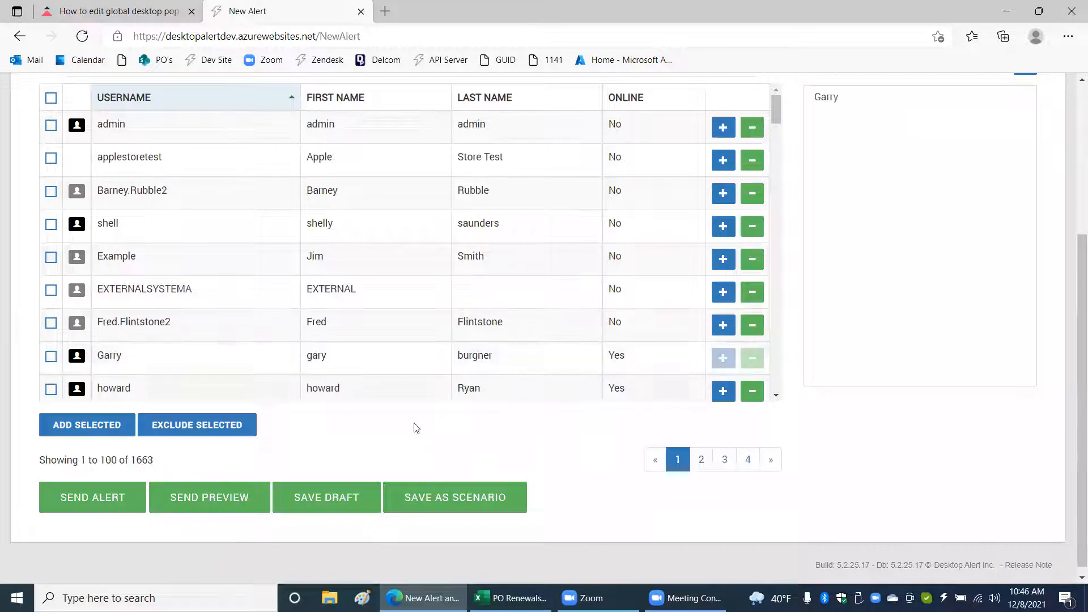
click(121, 499)
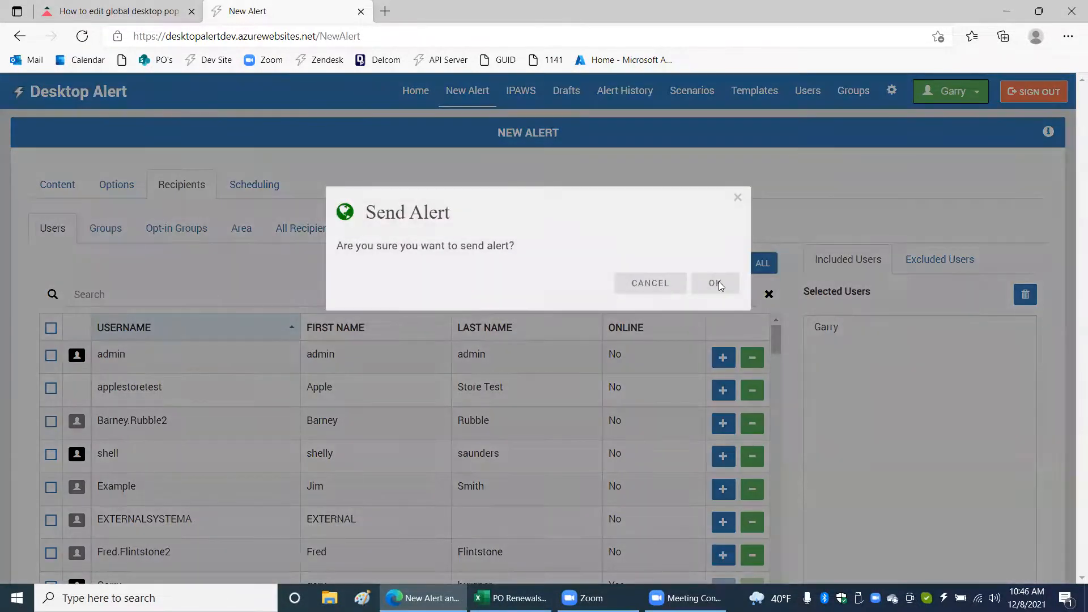
click(716, 282)
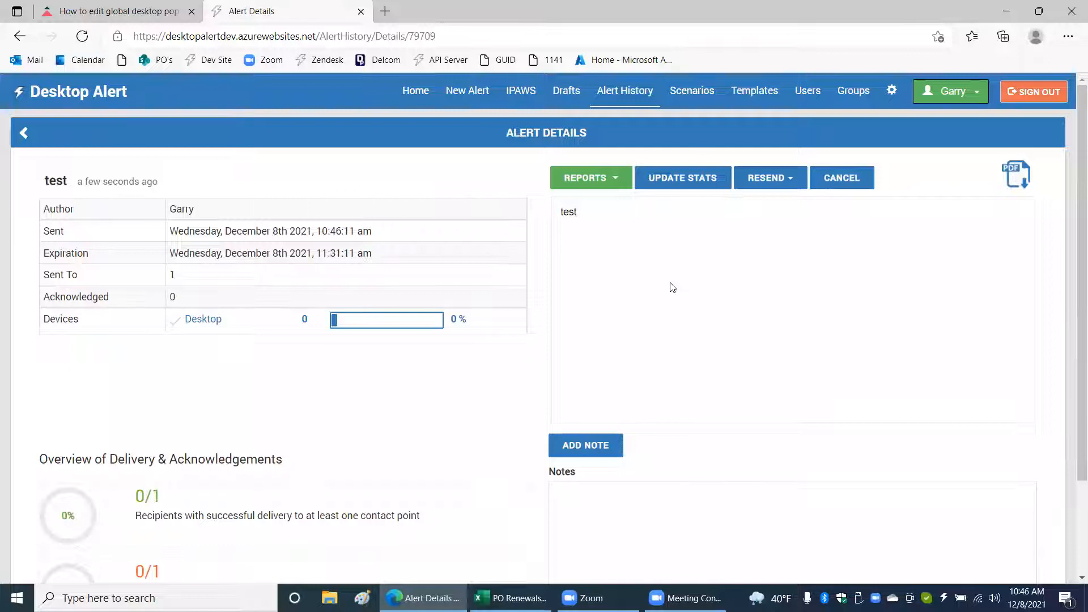
Acknowledge the received "test" alert in its desktop popup.
scroll(672, 287, down, 2)
scroll(673, 288, up, 2)
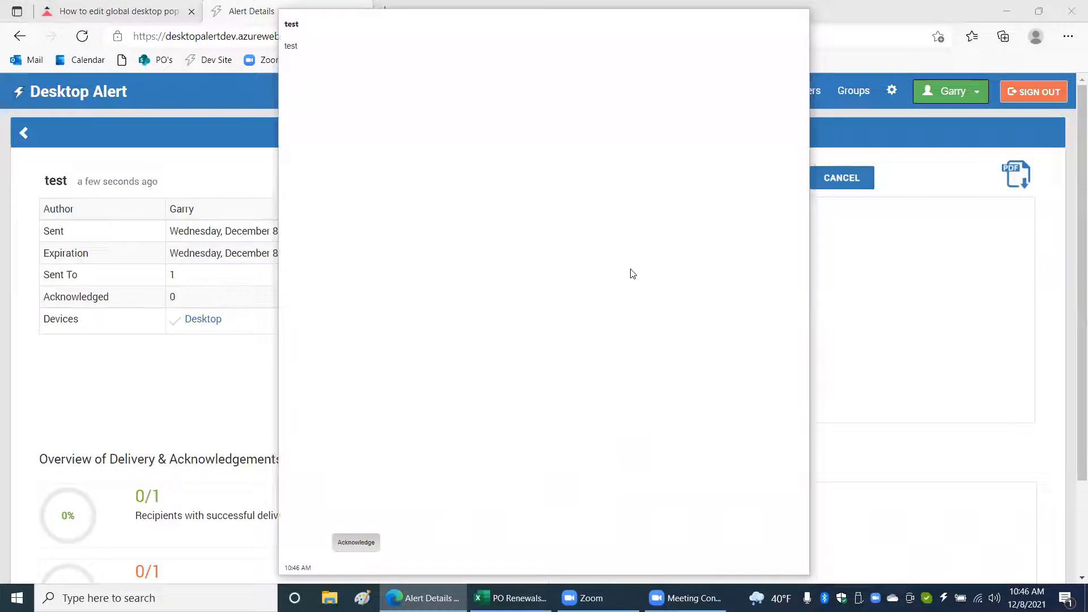
click(356, 543)
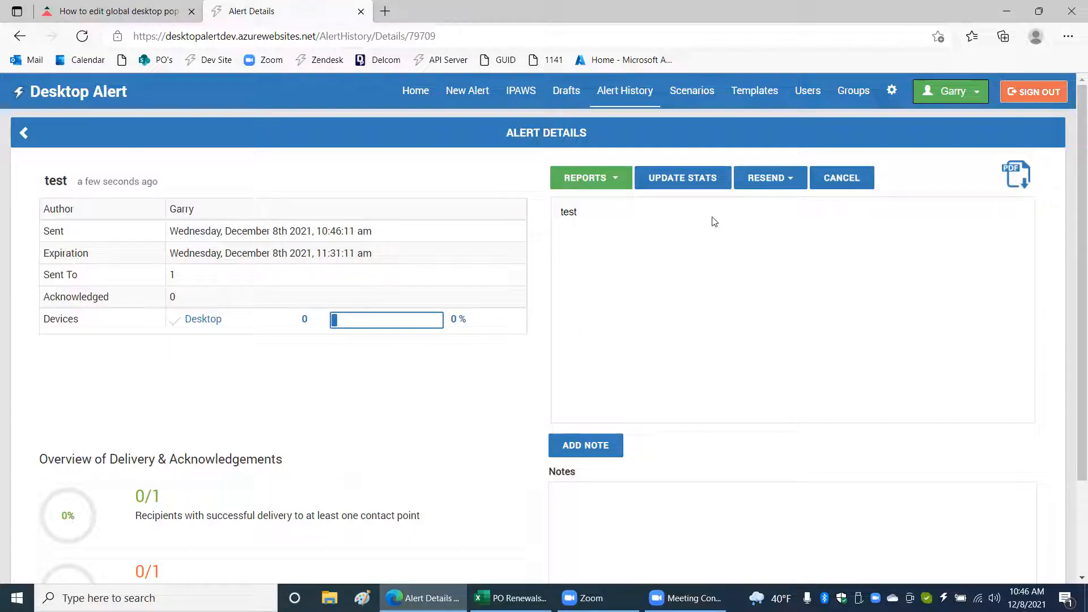
Set Default Alert Location to Bottom Right in the Desktop Popup license settings and save them.
click(894, 90)
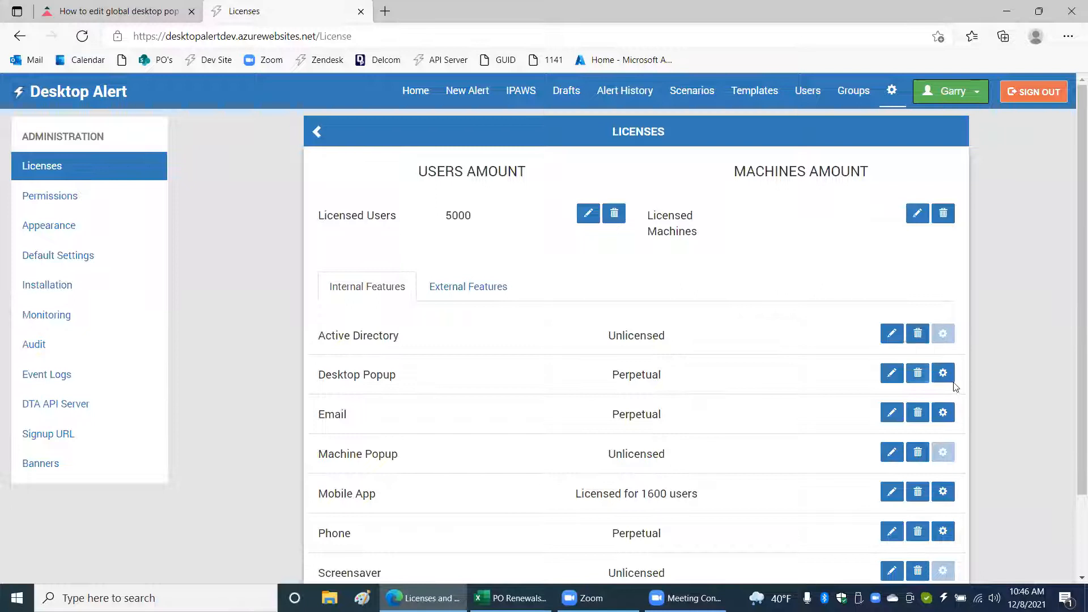
click(943, 373)
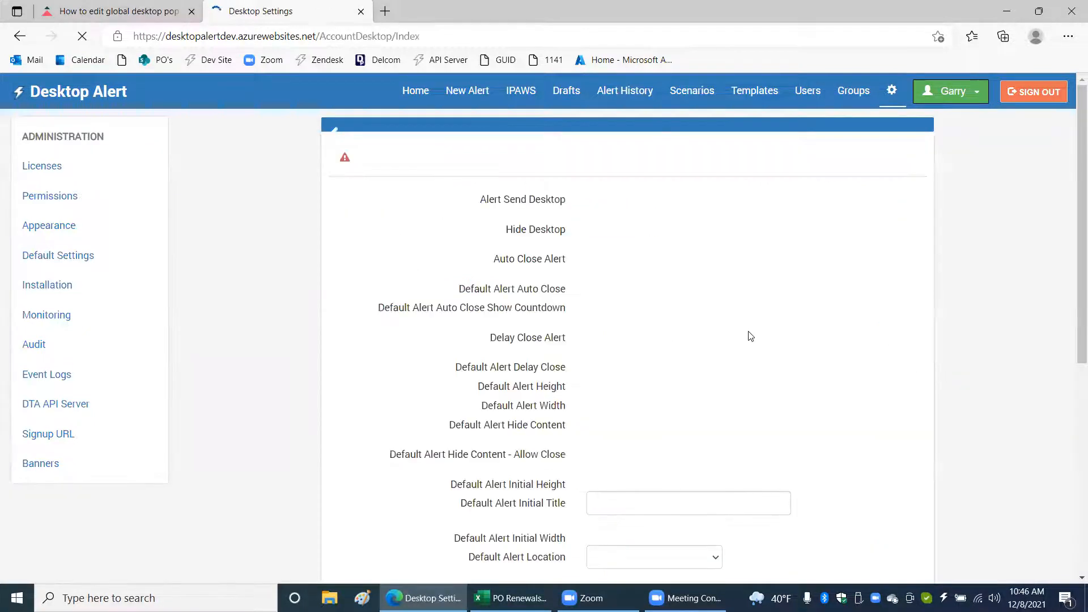
scroll(749, 338, down, 8)
scroll(656, 307, up, 2)
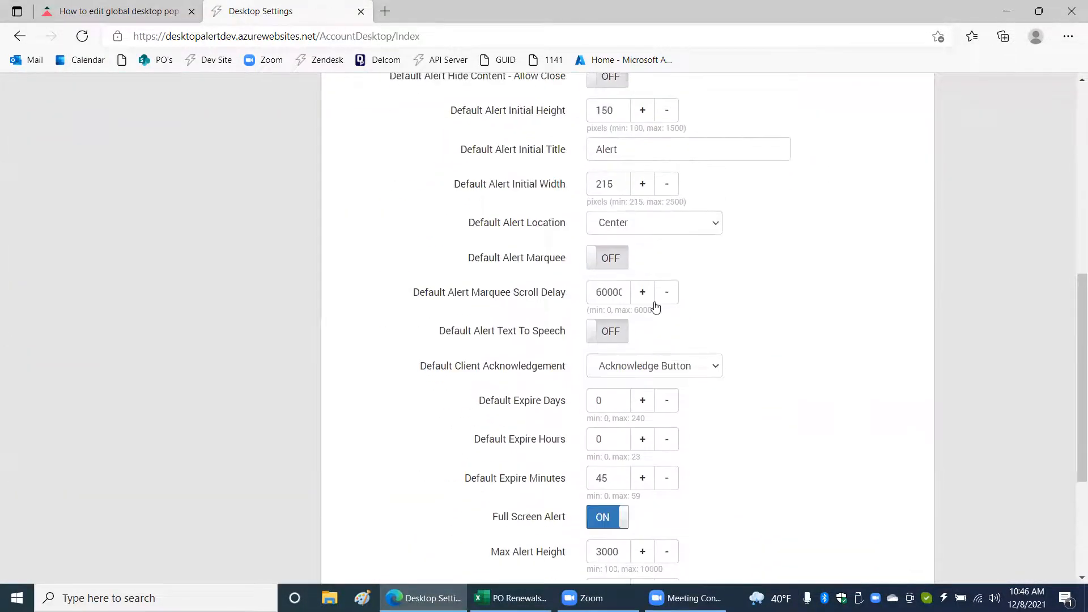
click(661, 229)
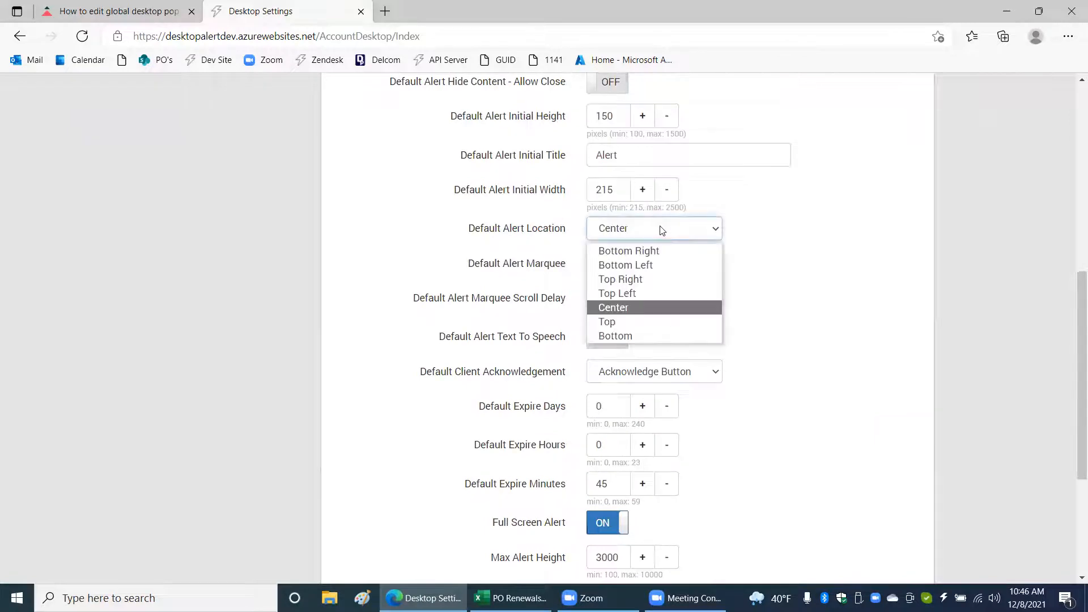
click(662, 251)
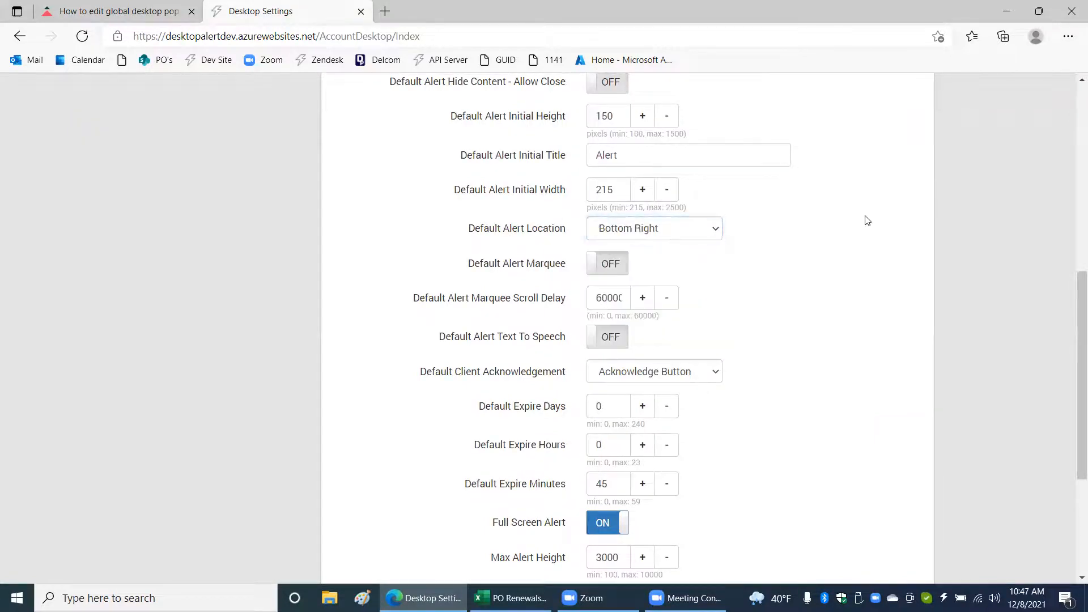
scroll(870, 340, down, 5)
click(879, 502)
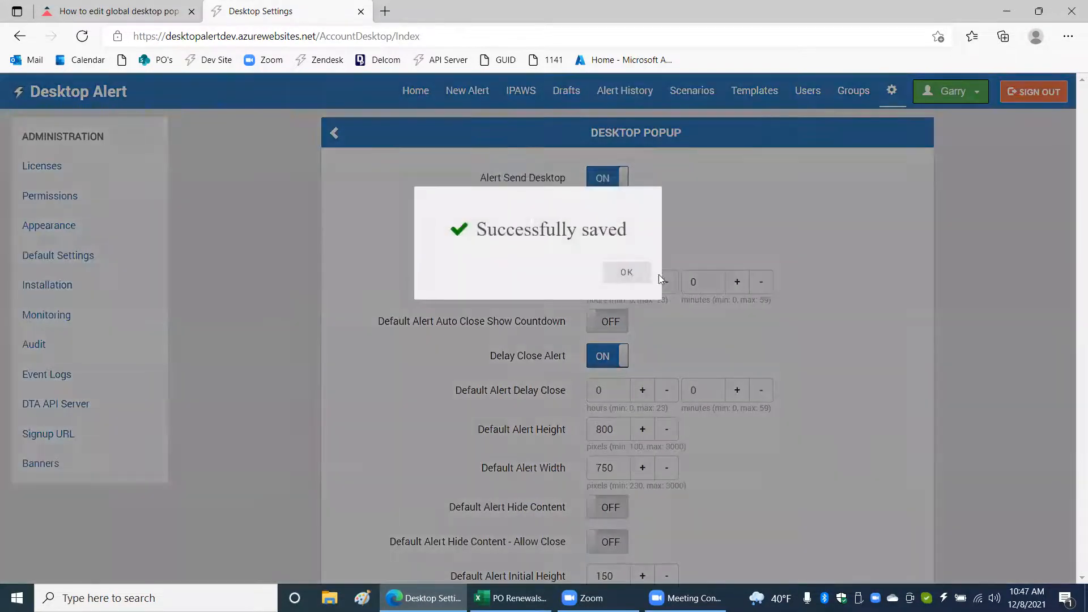
click(630, 273)
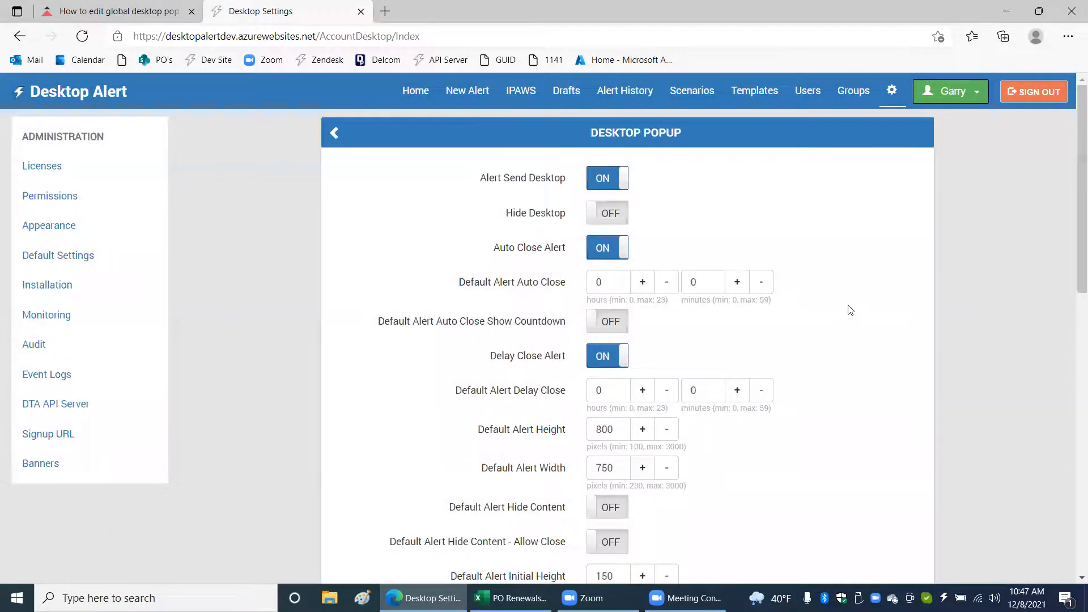
Examine the default expire days, hours and minutes in the Desktop Popup settings and compare them with a new alert's scheduling expiration.
scroll(851, 310, down, 5)
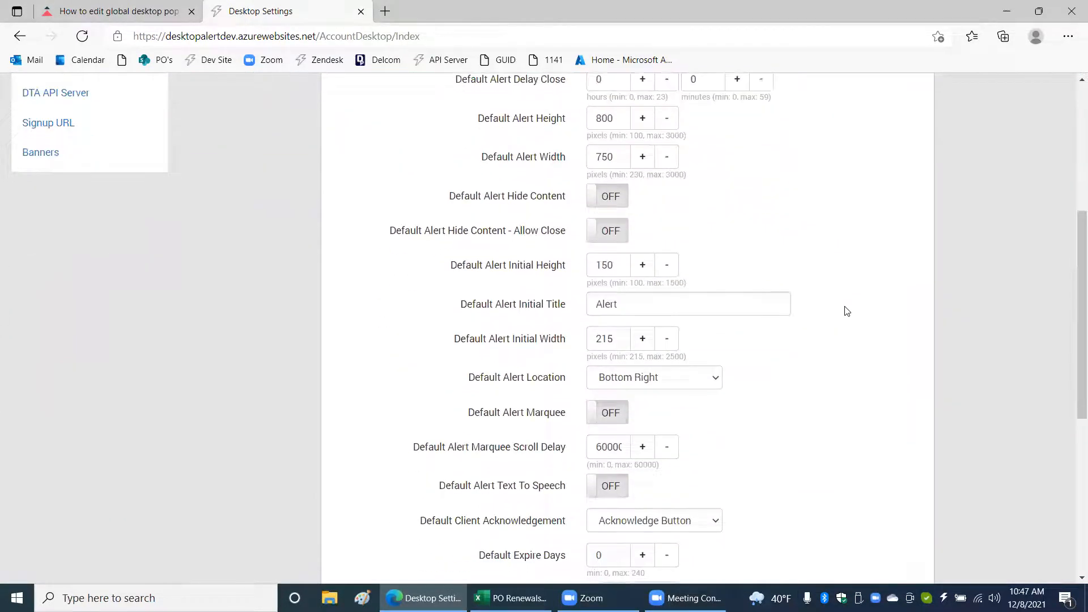
scroll(847, 311, down, 2)
scroll(845, 313, down, 2)
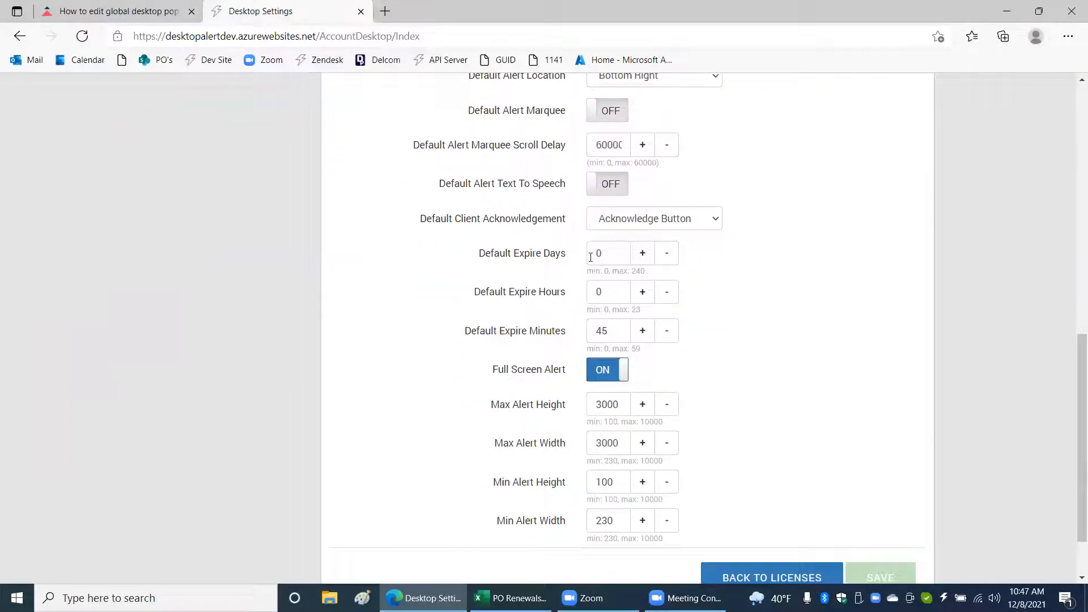
mouse_move(521, 260)
scroll(613, 327, up, 15)
click(468, 94)
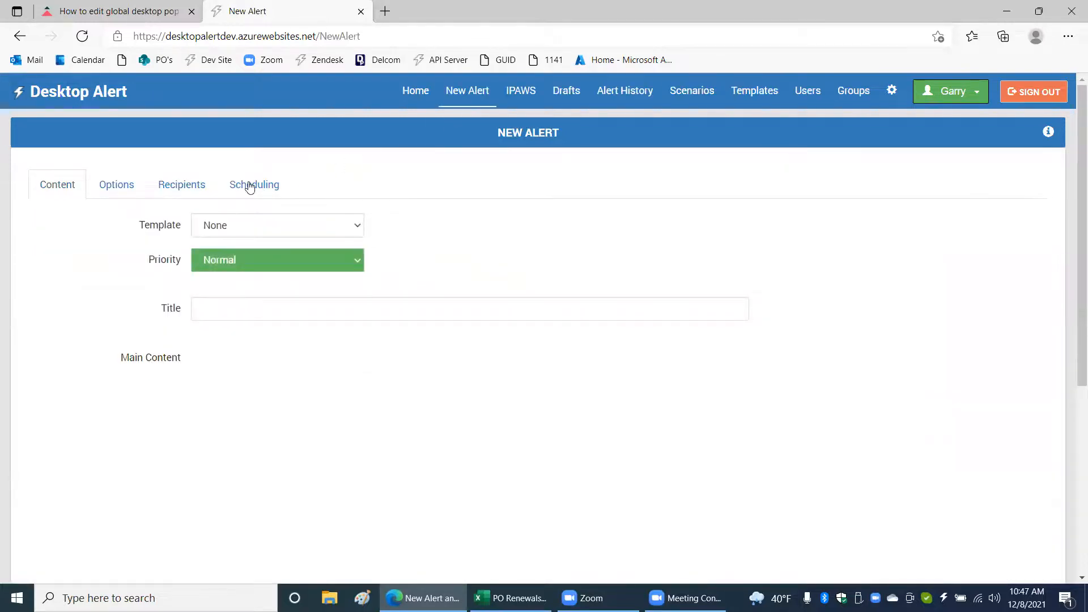
click(250, 187)
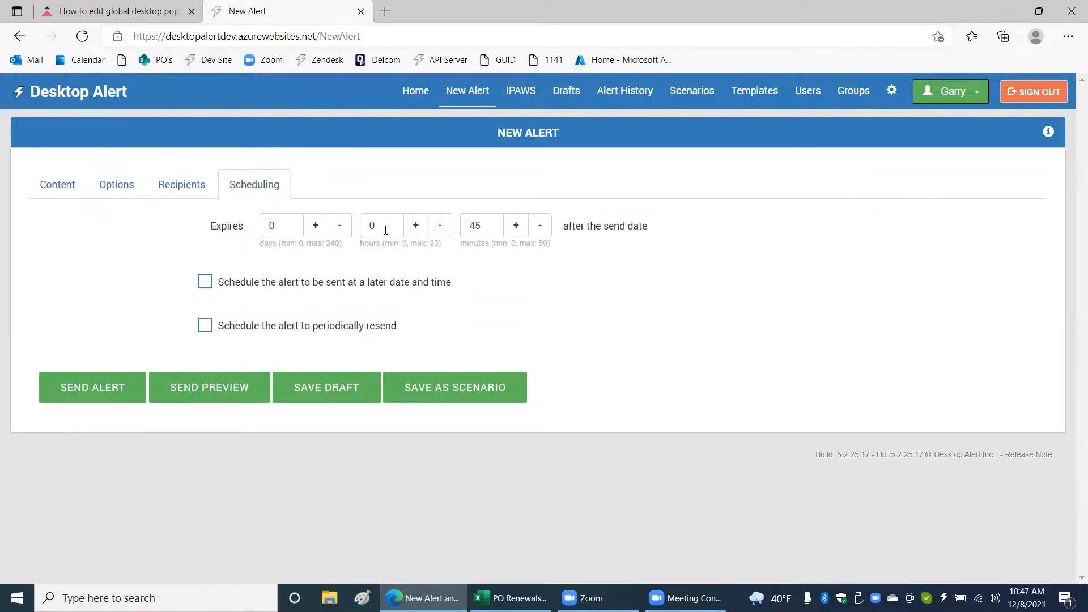
drag(389, 221, 361, 222)
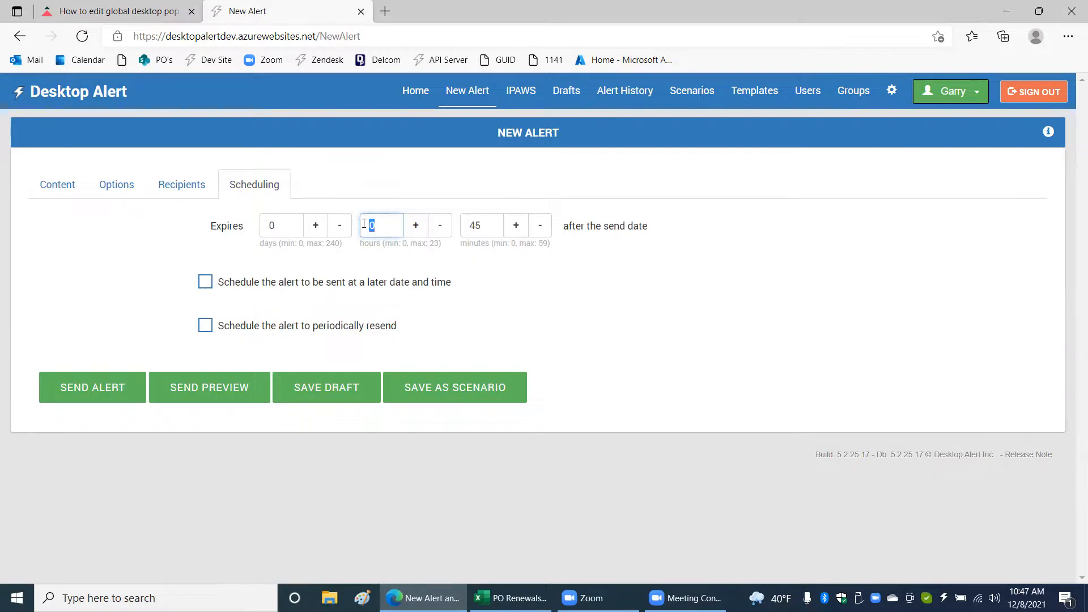
click(409, 262)
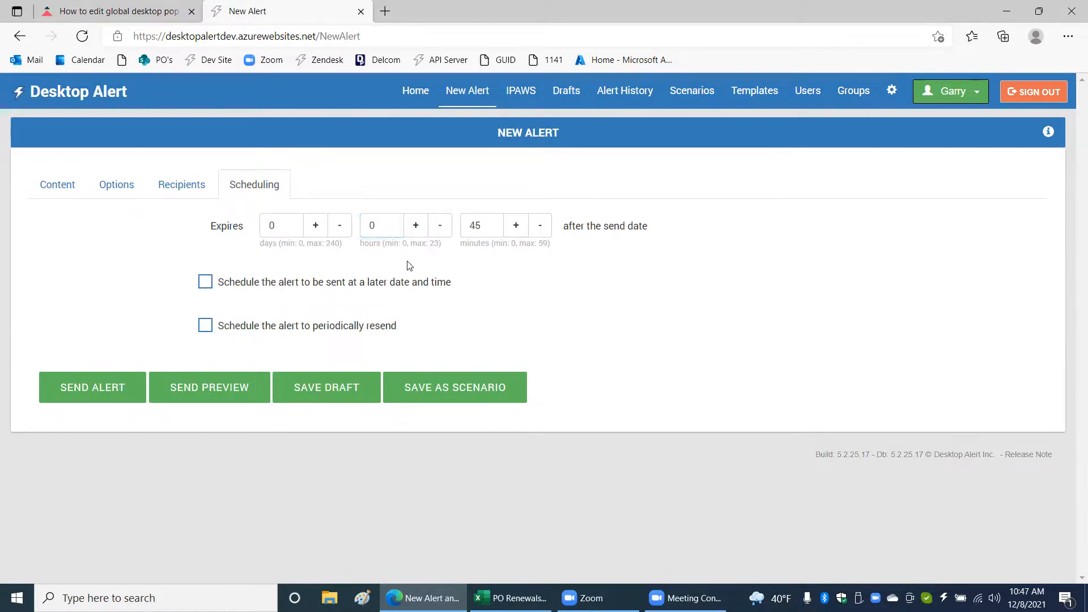